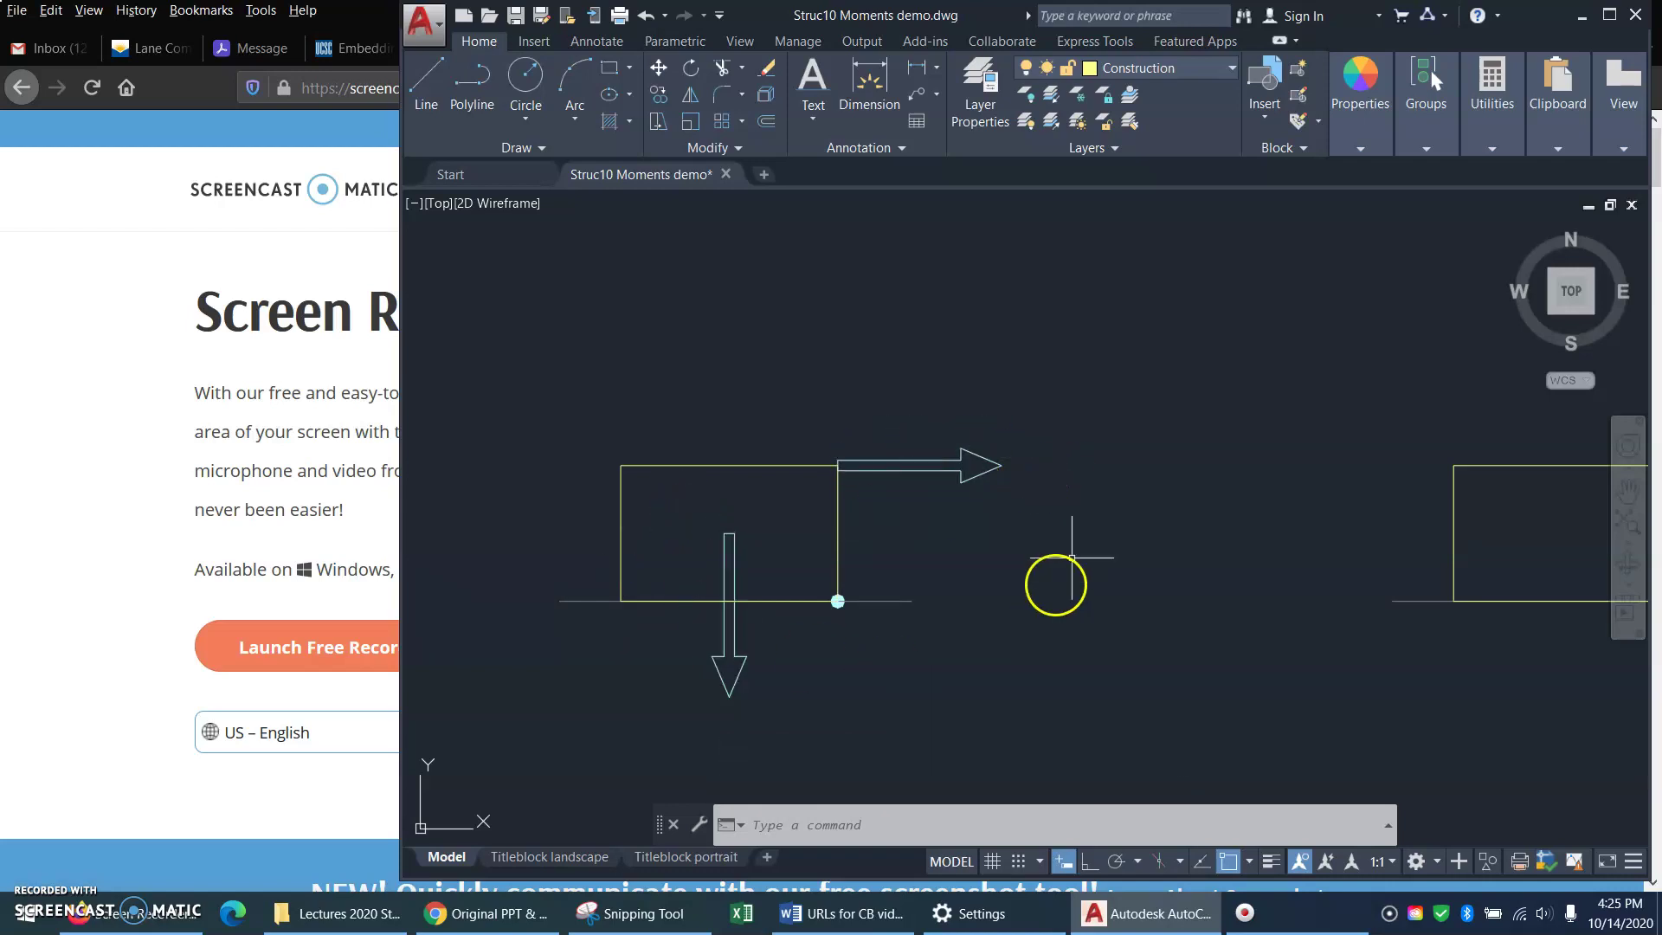
# - Preview rotating the horizontal arrow with its moment arm about the circle's centre, finishing at the original orientation
pyautogui.write('p')
pyautogui.press('Return')
pyautogui.moveTo(1306, 523)
pyautogui.mouseDown()
pyautogui.moveTo(990, 479)
pyautogui.moveTo(496, 501)
pyautogui.mouseUp()
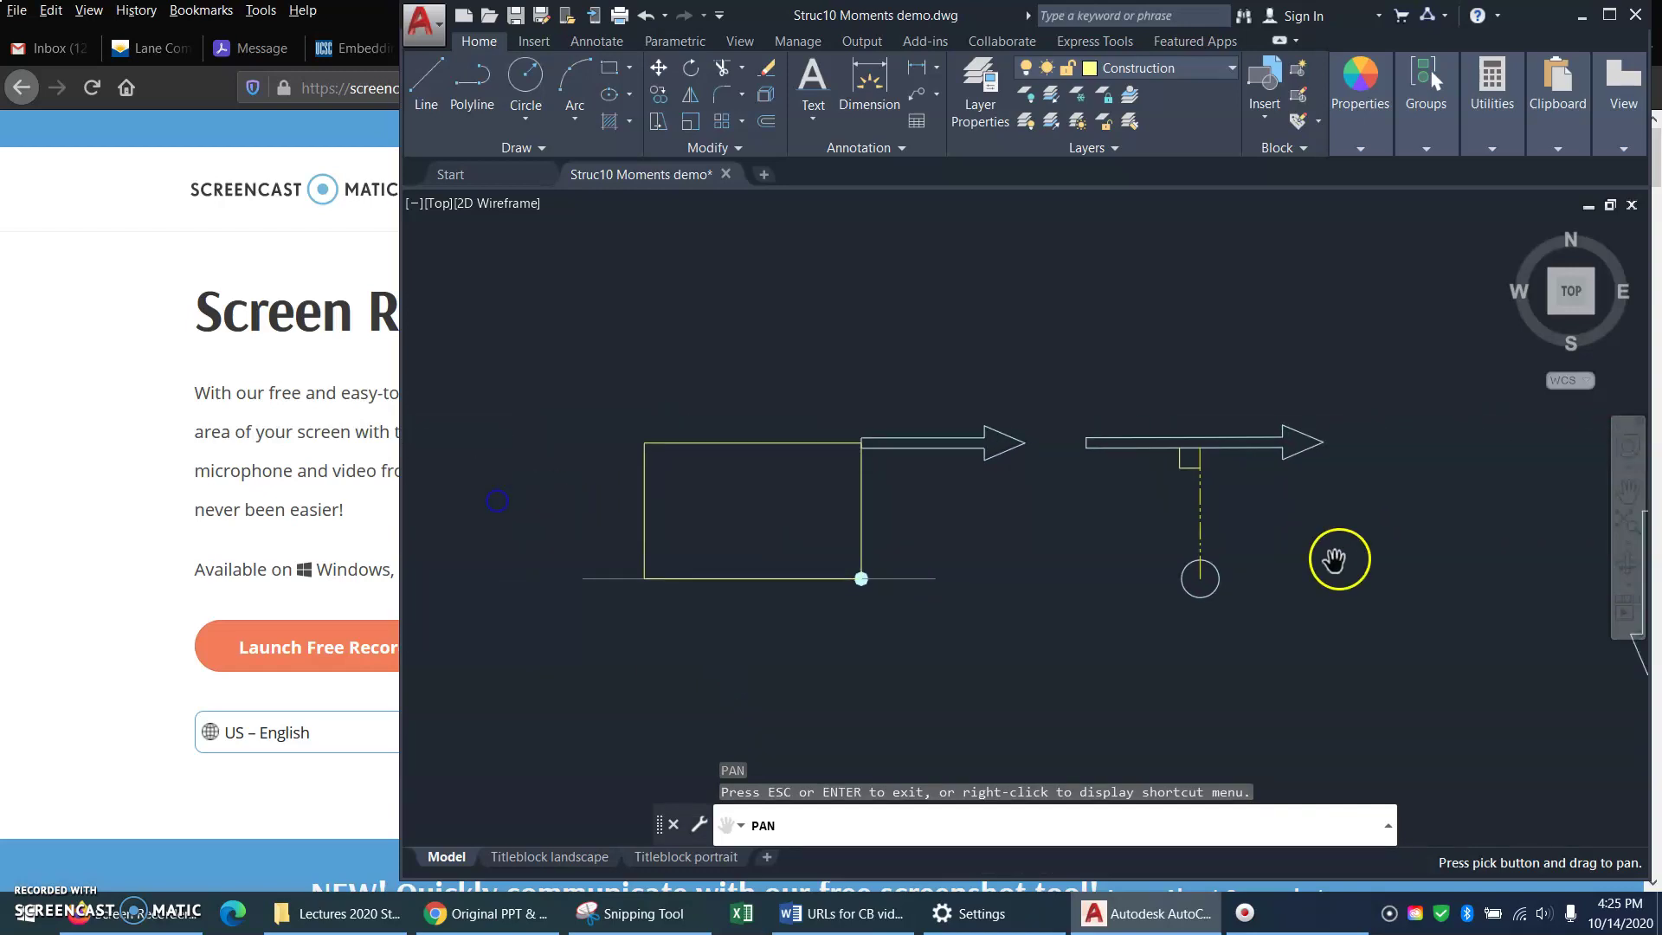
pyautogui.press('Escape')
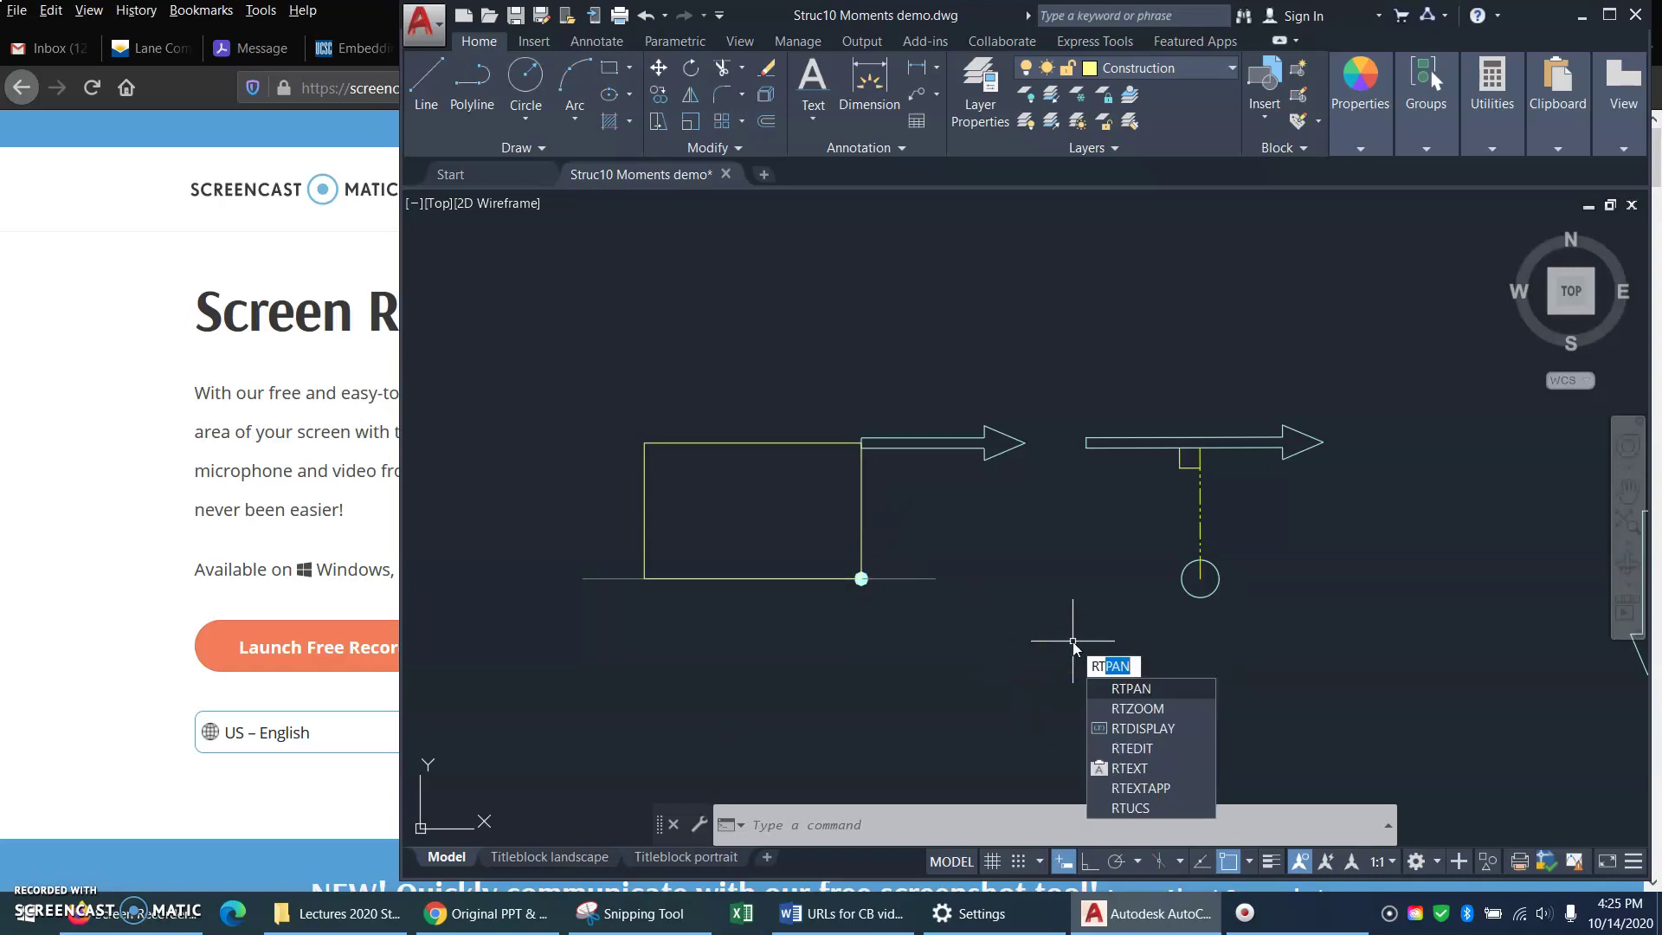
pyautogui.press('BackSpace')
pyautogui.press('BackSpace')
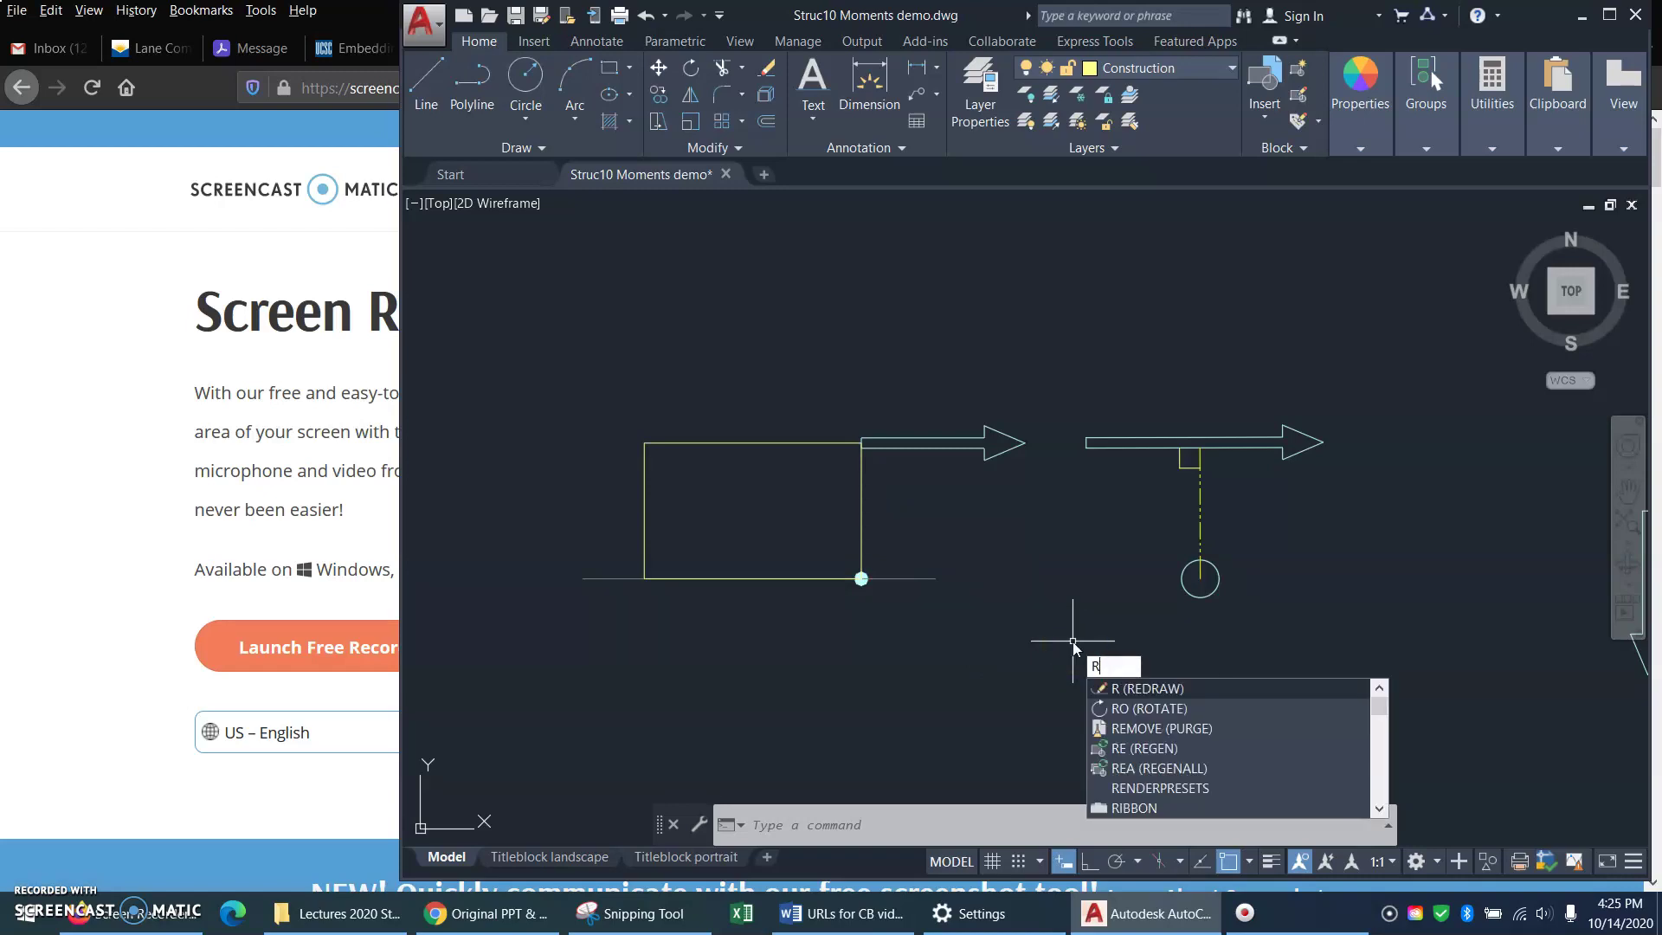
pyautogui.write('O')
pyautogui.press('Return')
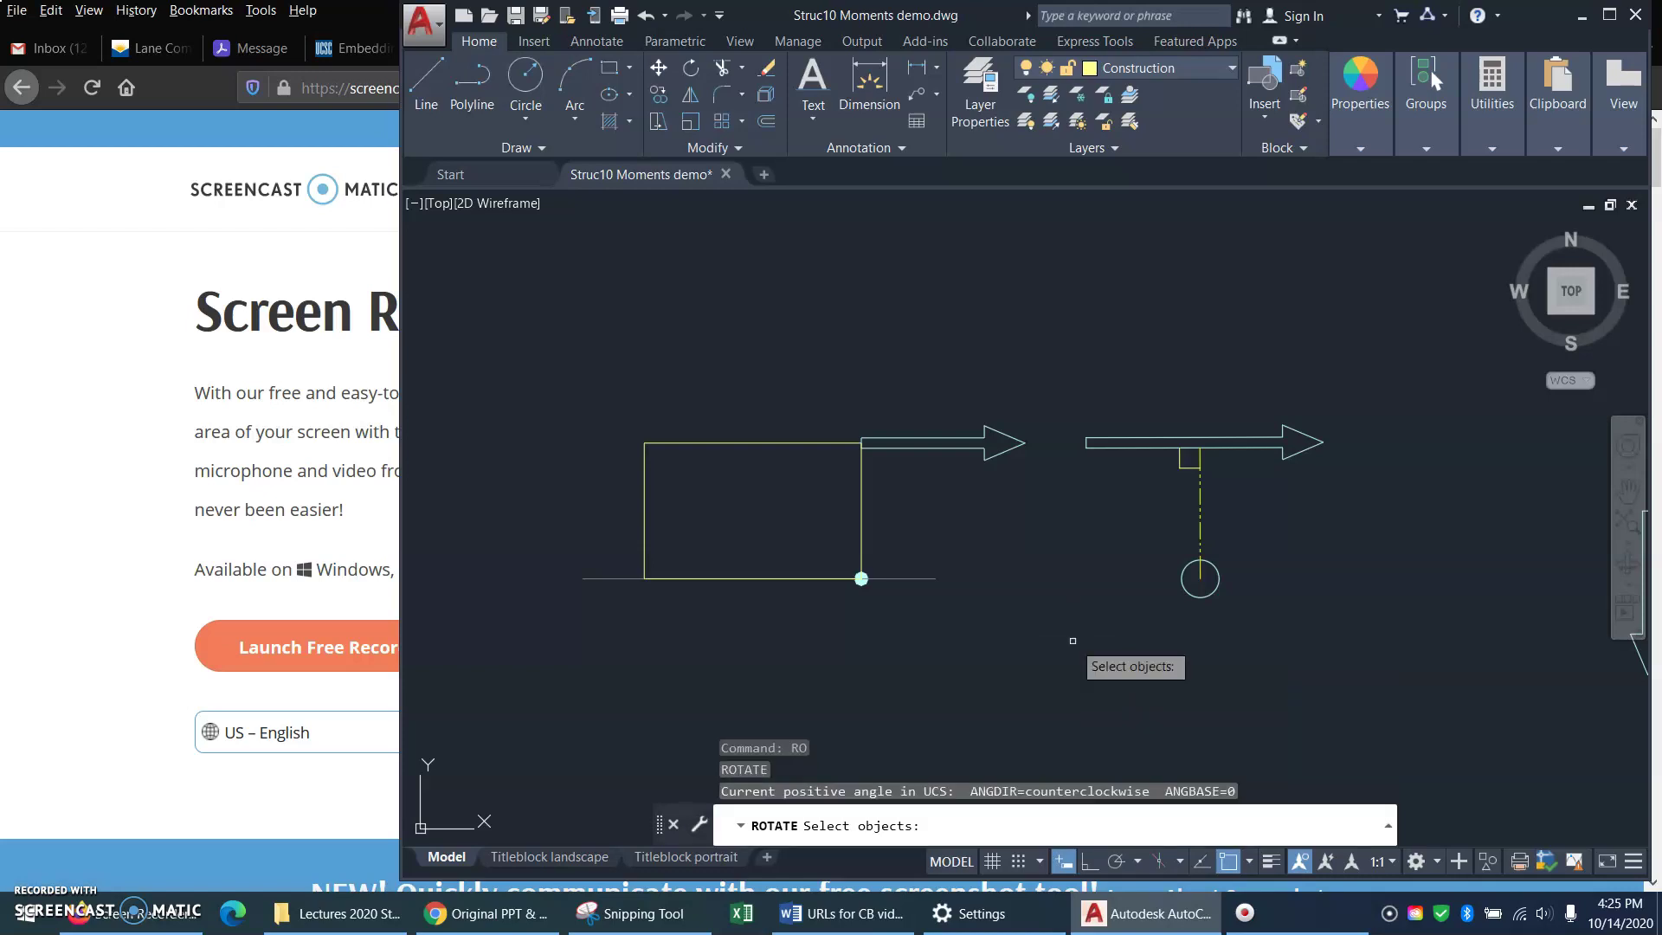
pyautogui.click(1035, 660)
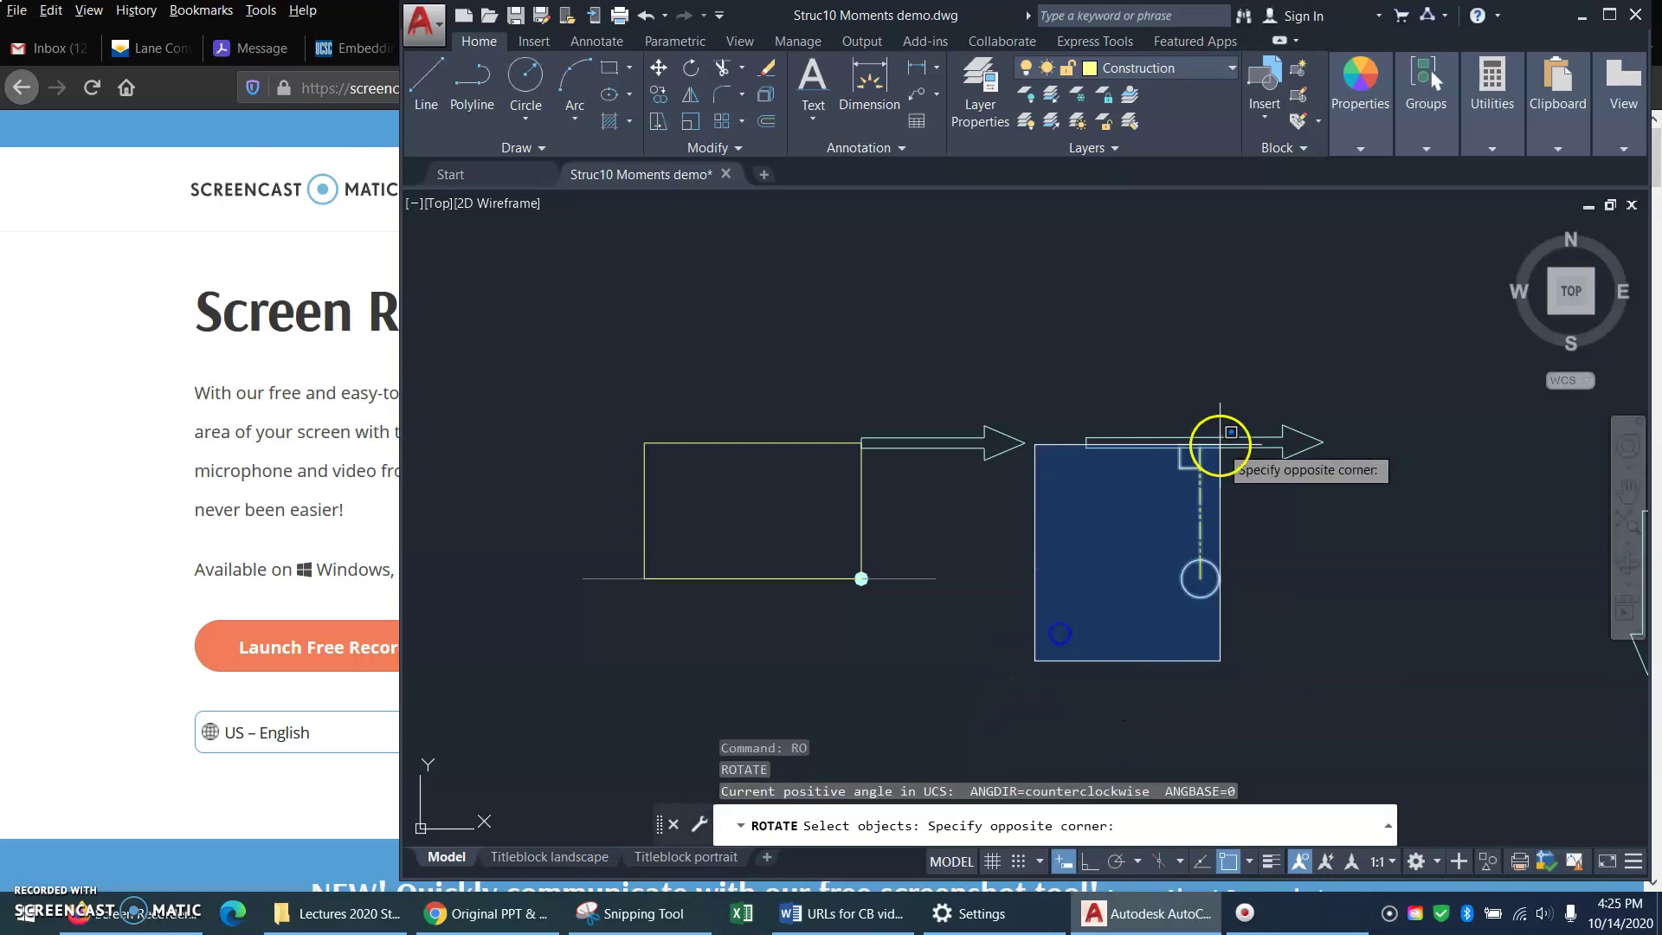
pyautogui.click(1383, 367)
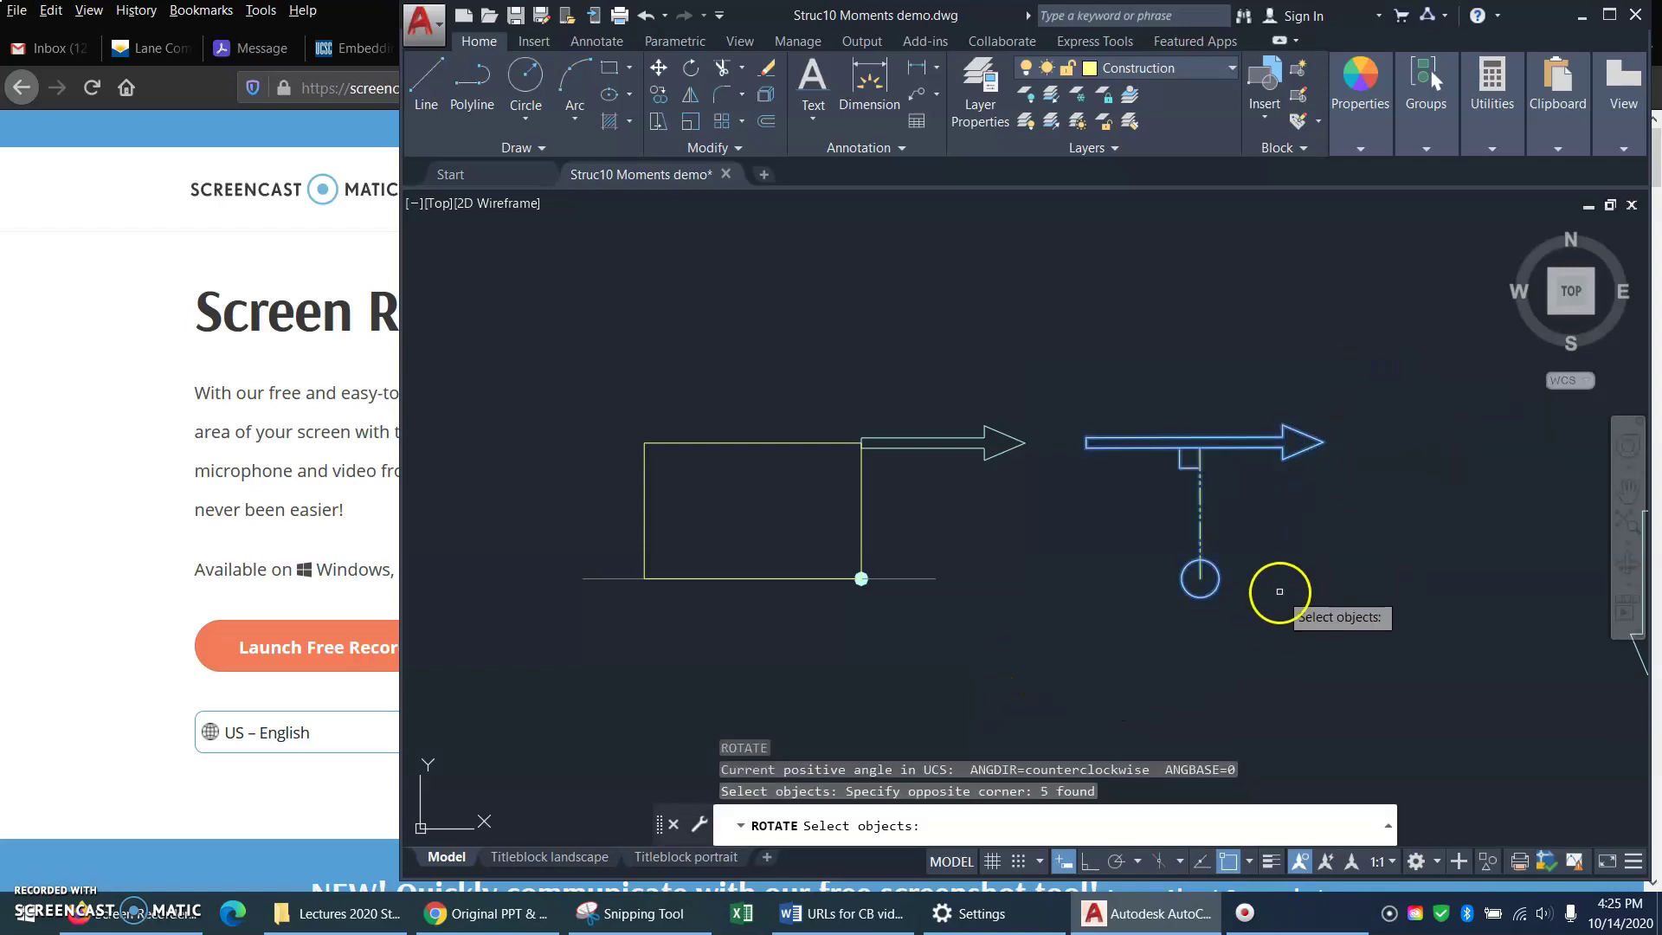
pyautogui.press('Return')
pyautogui.click(1199, 578)
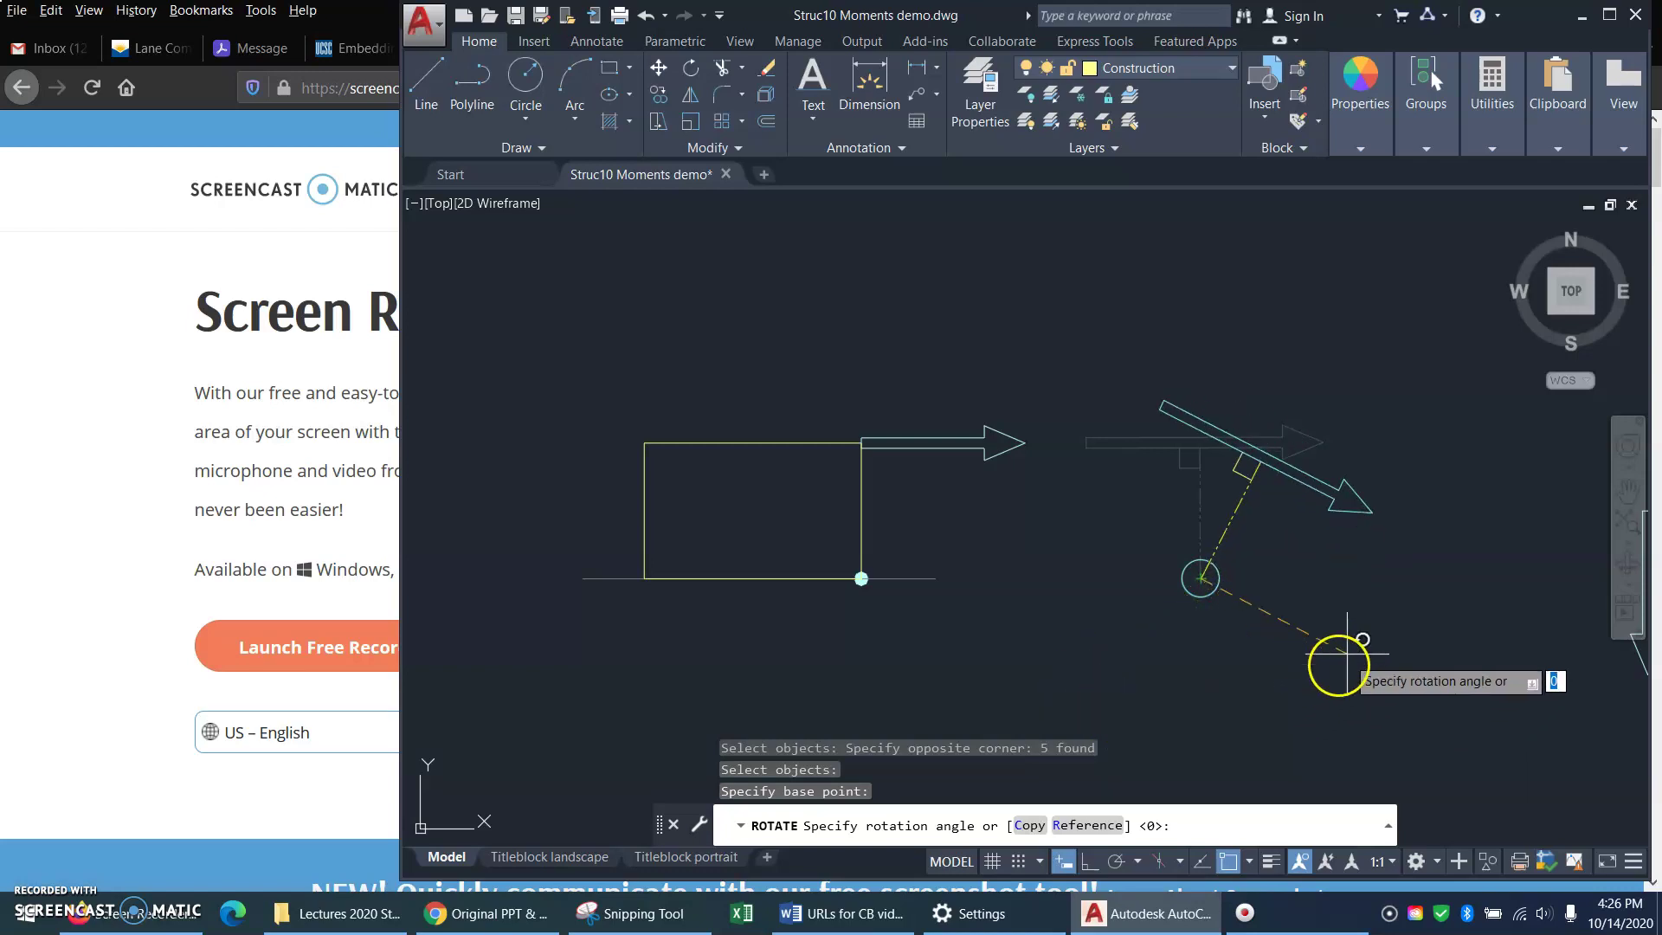
pyautogui.click(1380, 575)
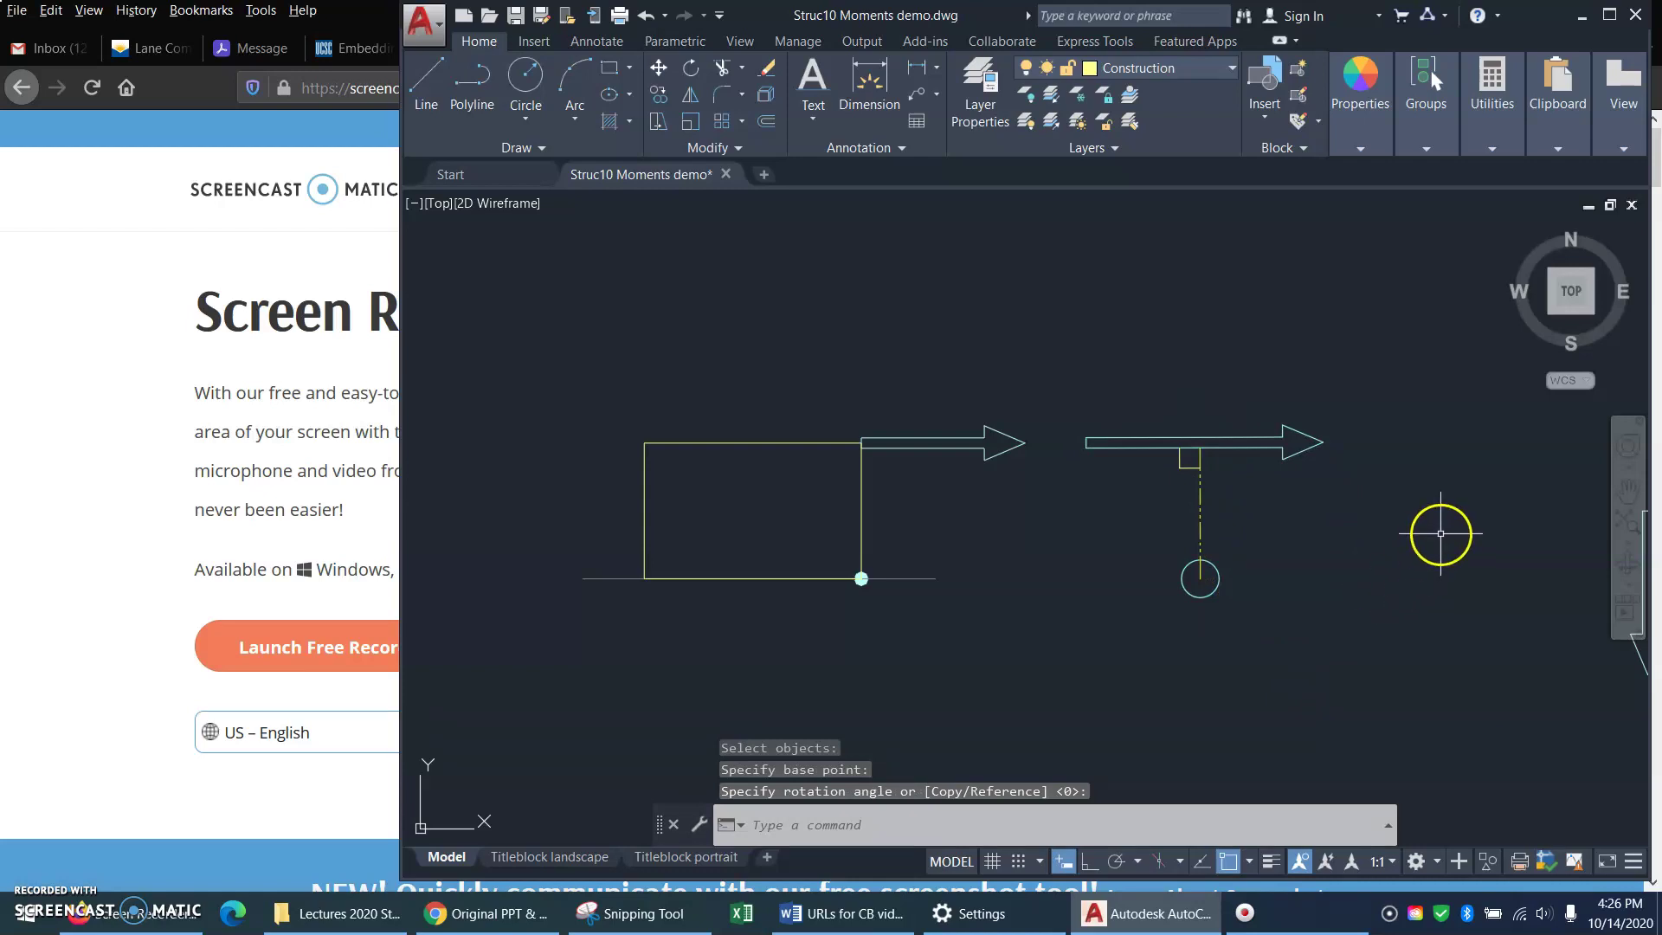
# - Preview rotating the vertical arrow with its moment arm about the circle's centre, finishing at the original orientation
pyautogui.write('p')
pyautogui.press('Return')
pyautogui.moveTo(1476, 511)
pyautogui.mouseDown()
pyautogui.moveTo(931, 527)
pyautogui.moveTo(511, 474)
pyautogui.mouseUp()
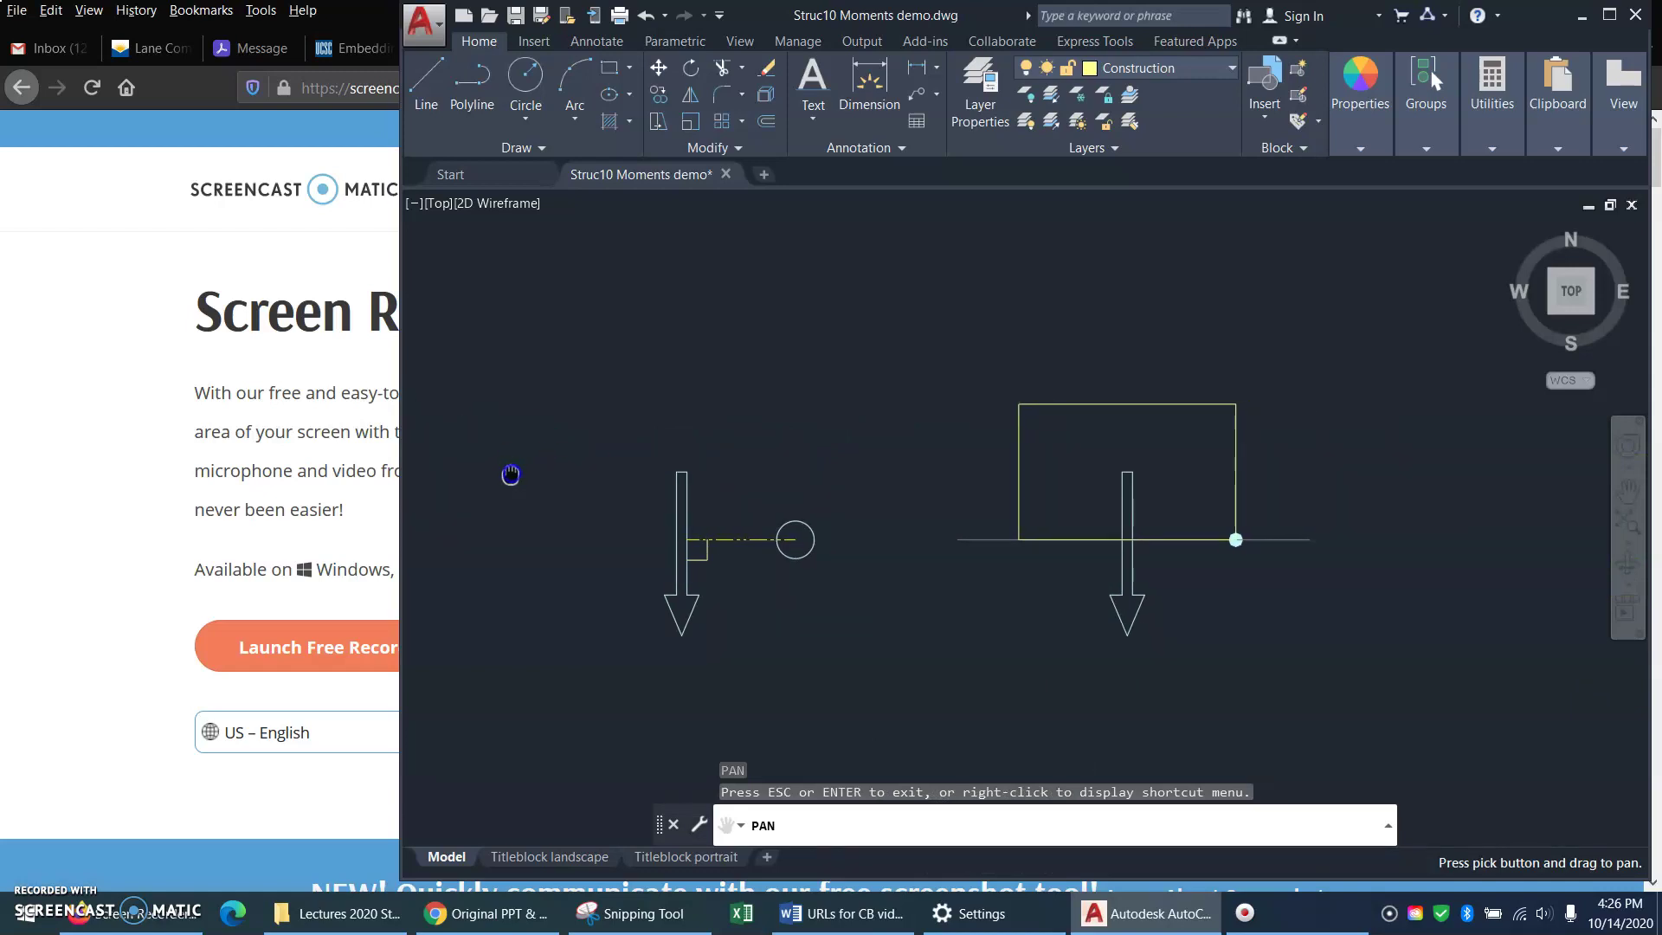
pyautogui.press('Escape')
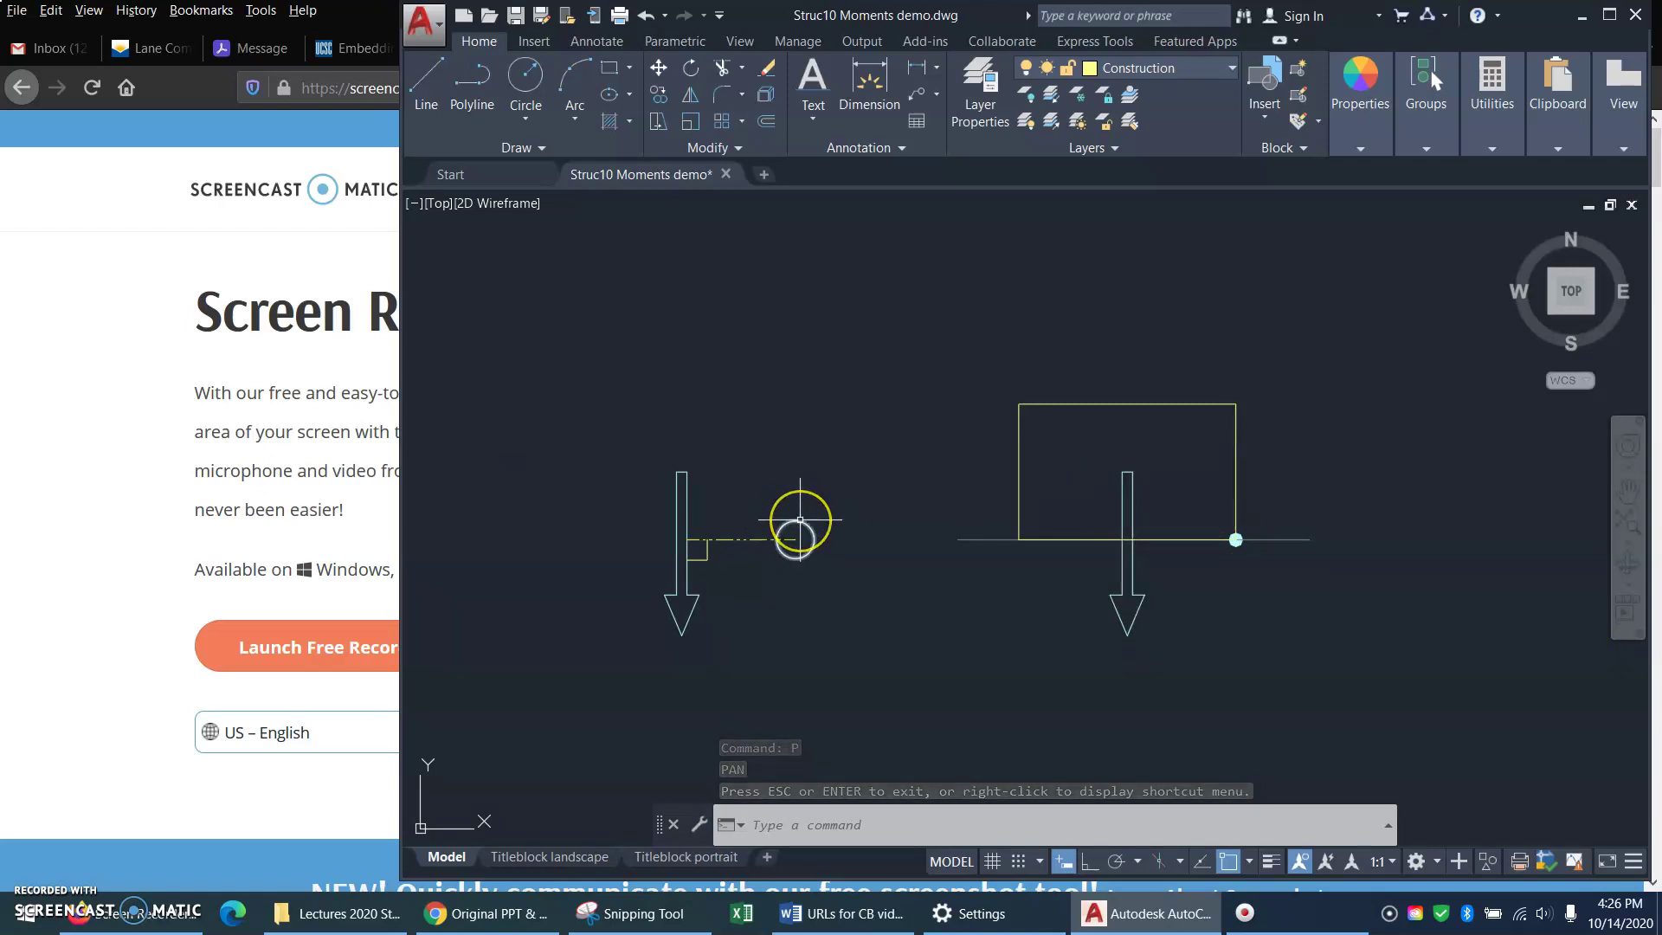
pyautogui.write('ro')
pyautogui.press('Return')
pyautogui.click(575, 679)
pyautogui.click(888, 423)
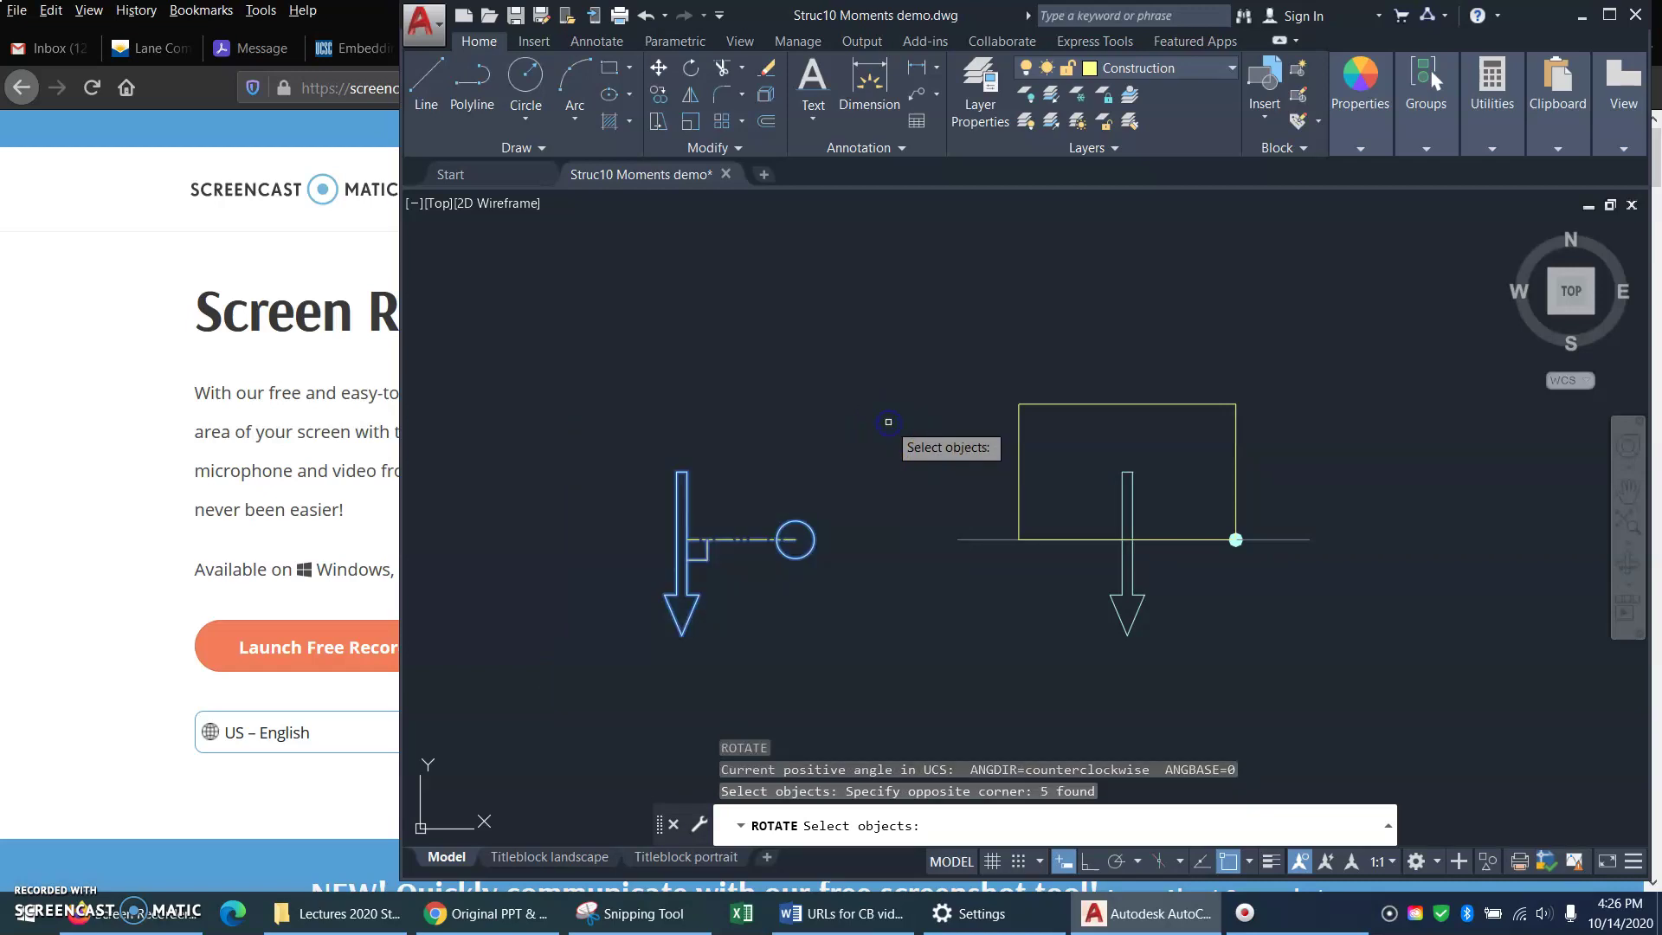
pyautogui.press('Return')
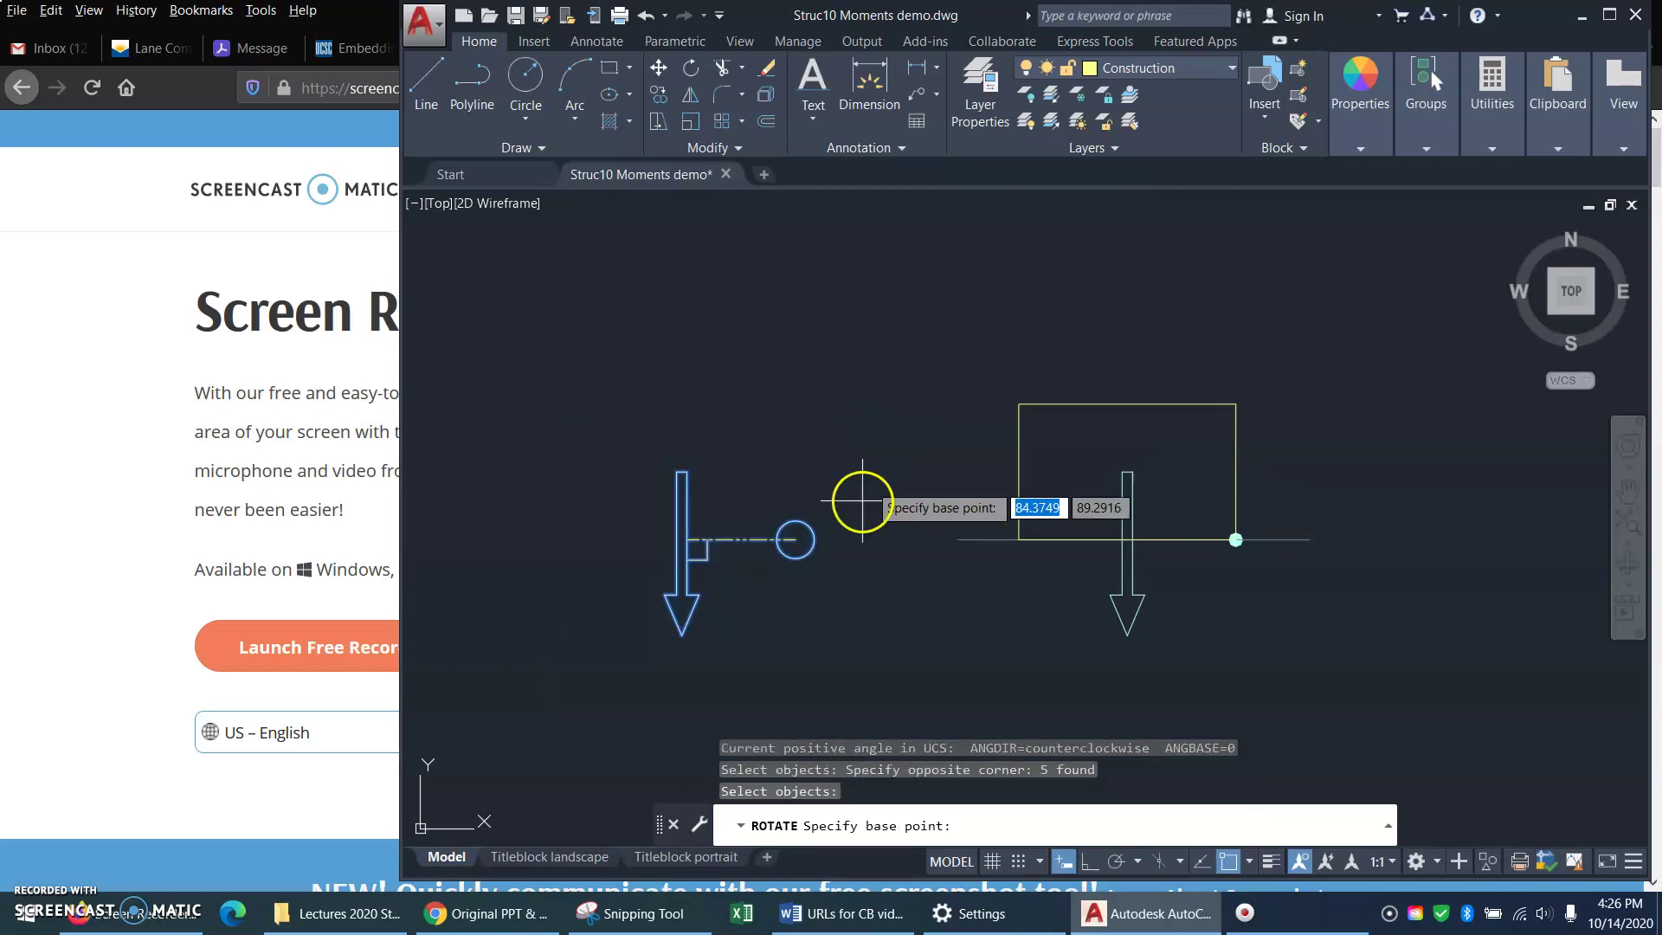
pyautogui.click(794, 538)
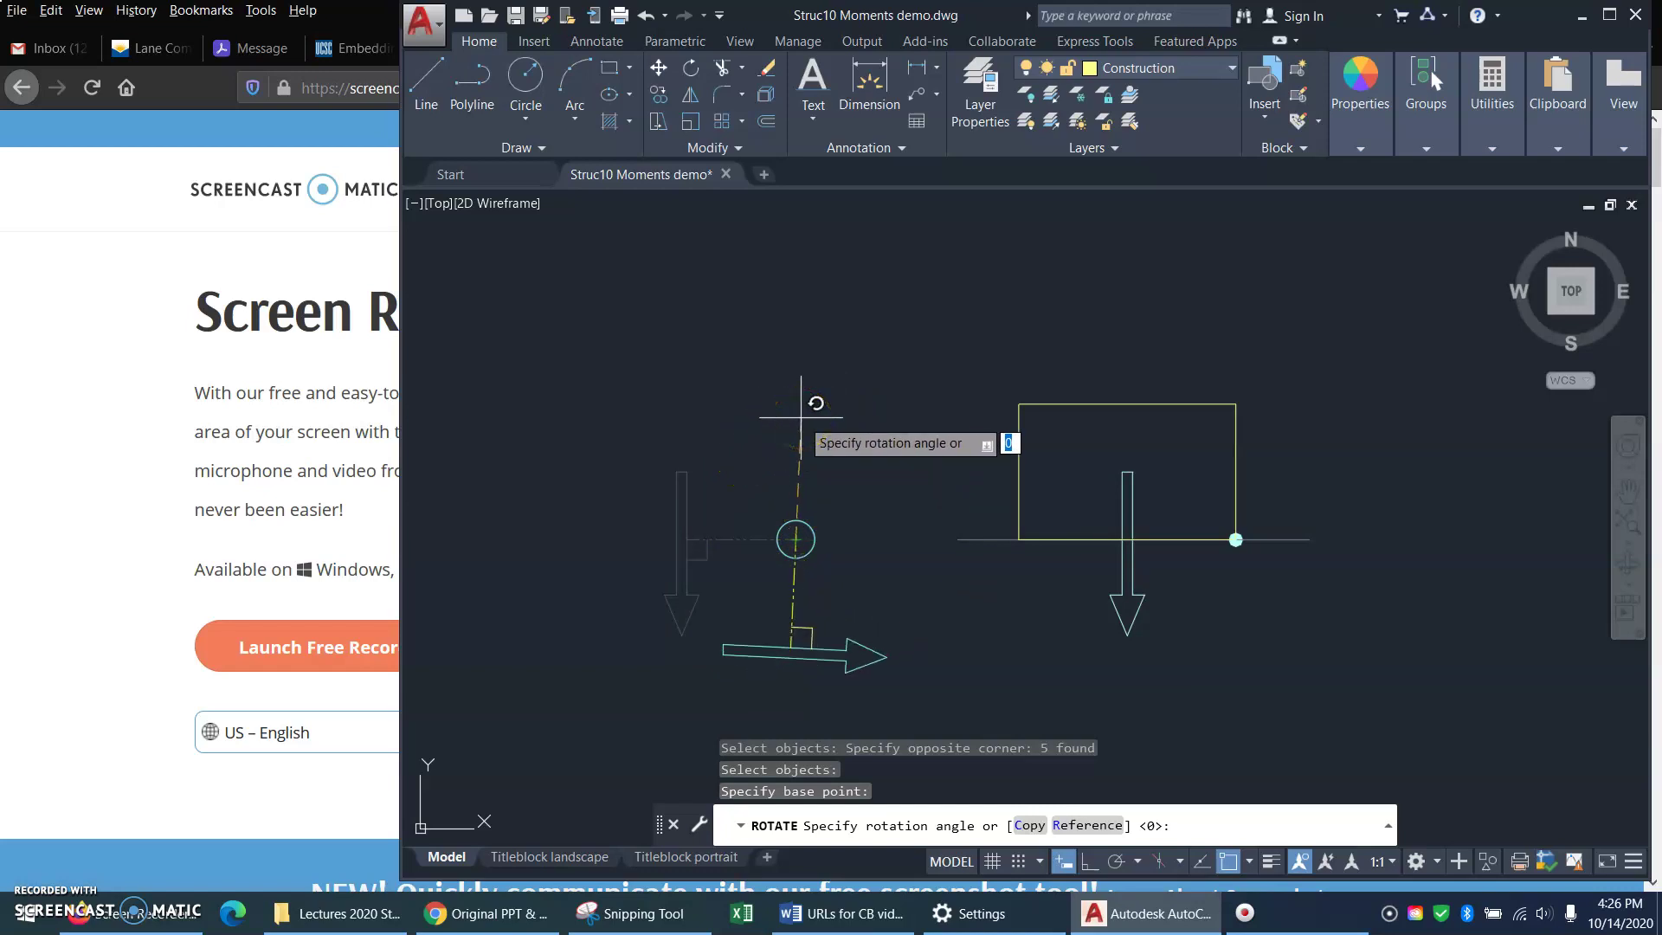
pyautogui.click(838, 432)
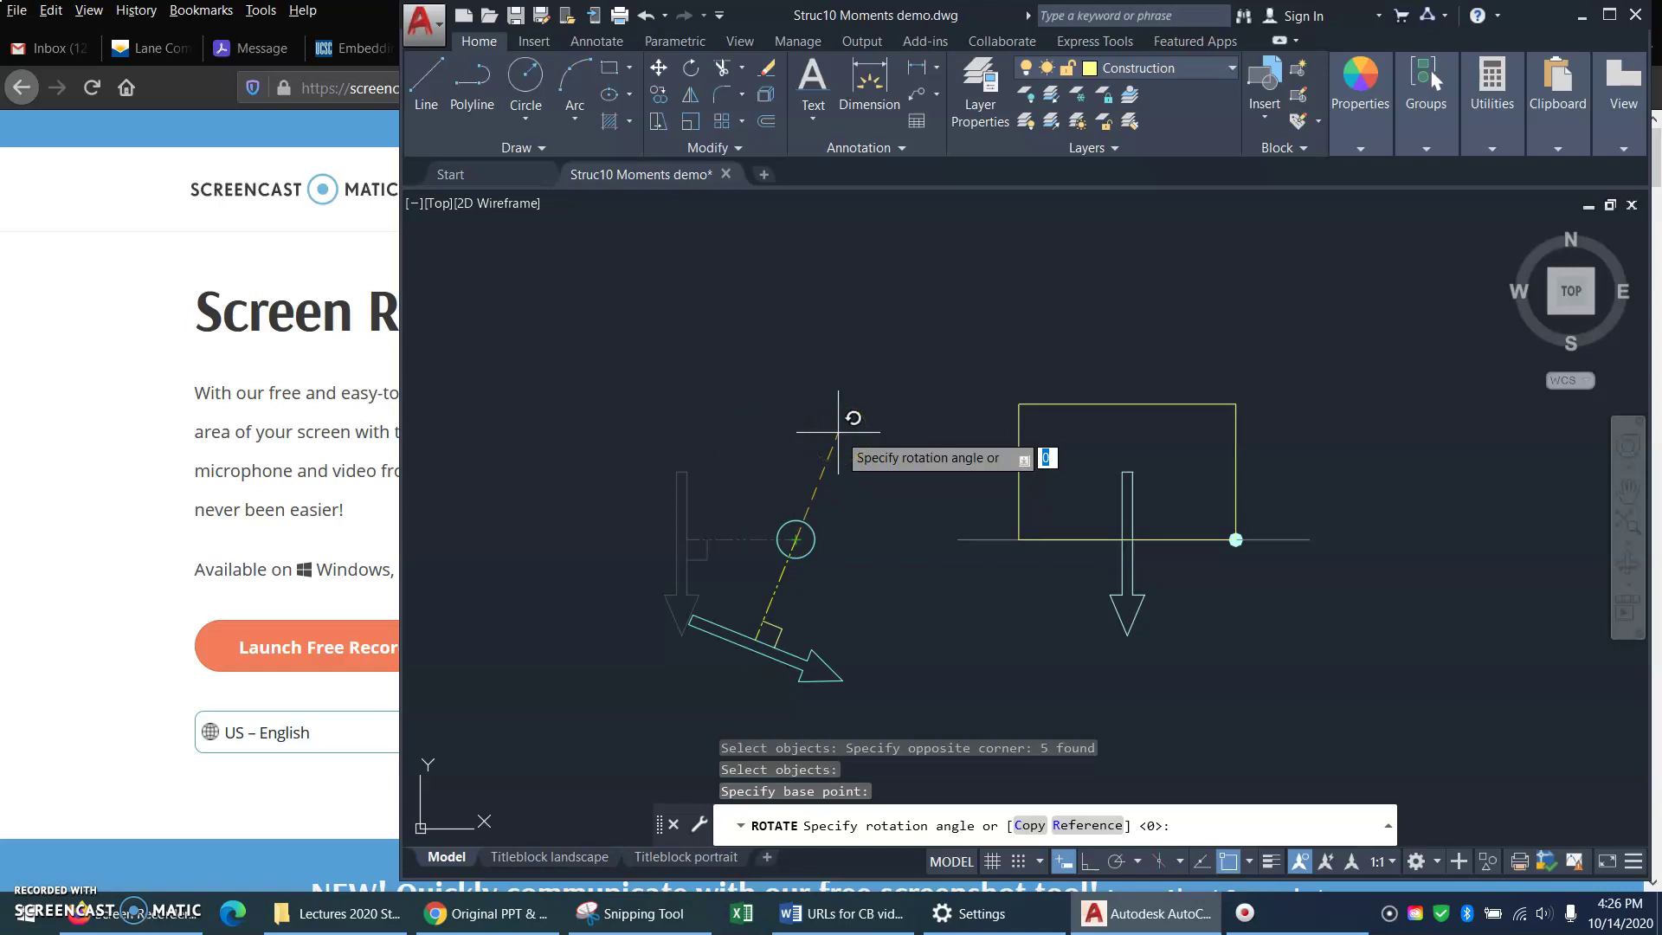
pyautogui.click(795, 414)
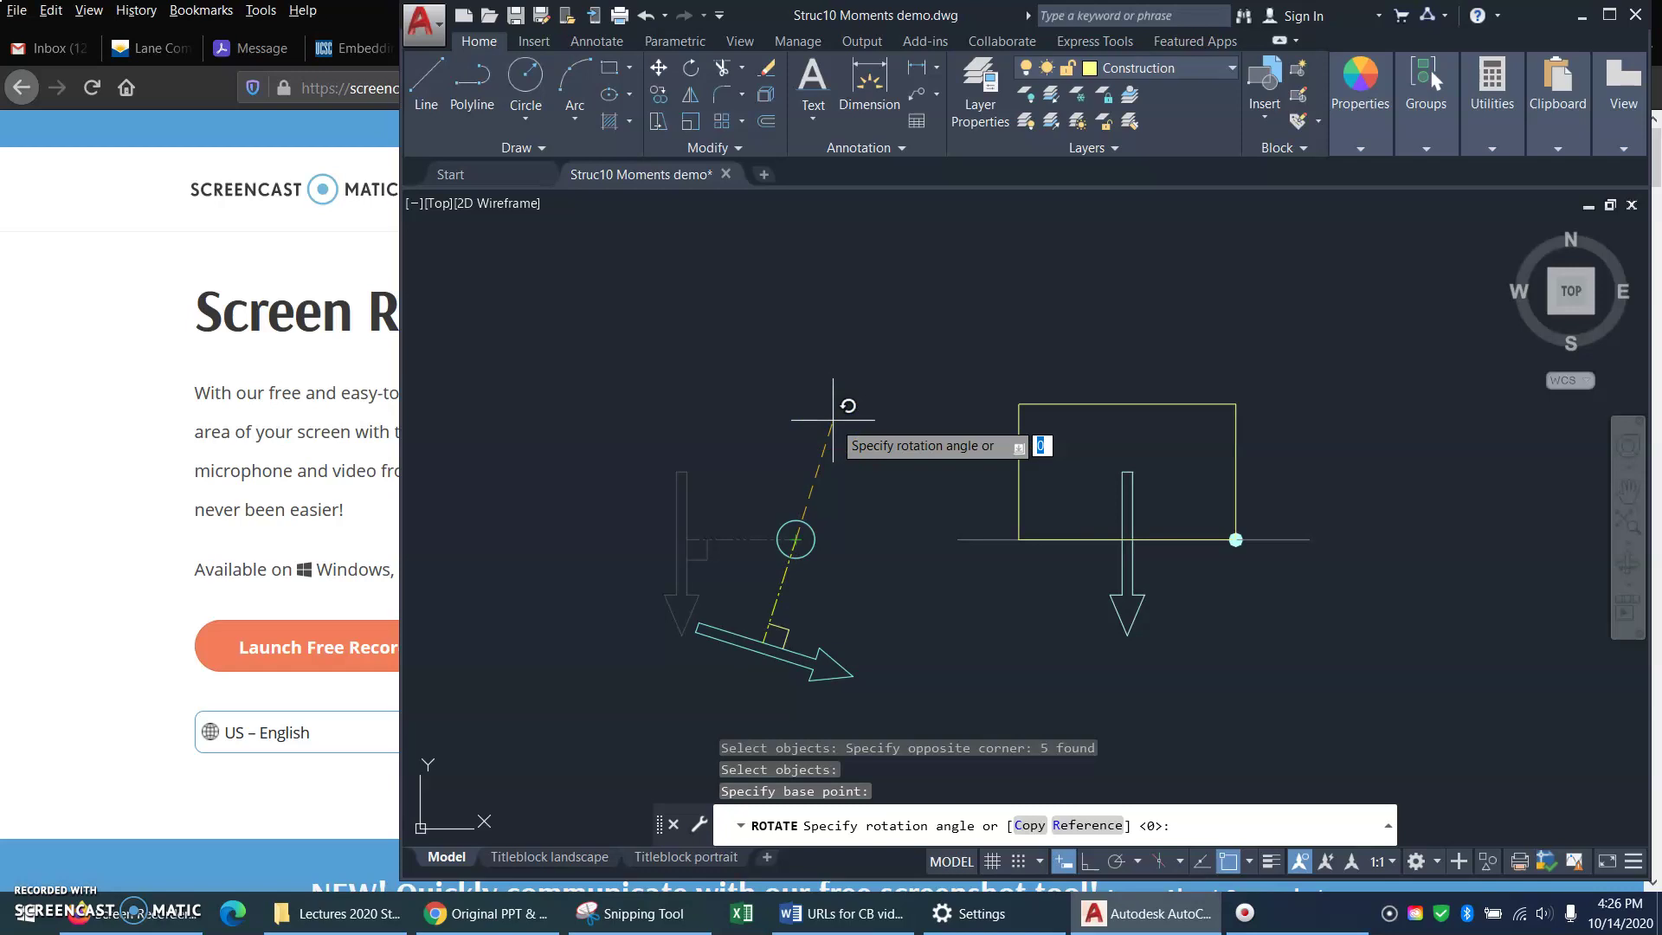
pyautogui.moveTo(832, 421); pyautogui.dragTo(836, 499)
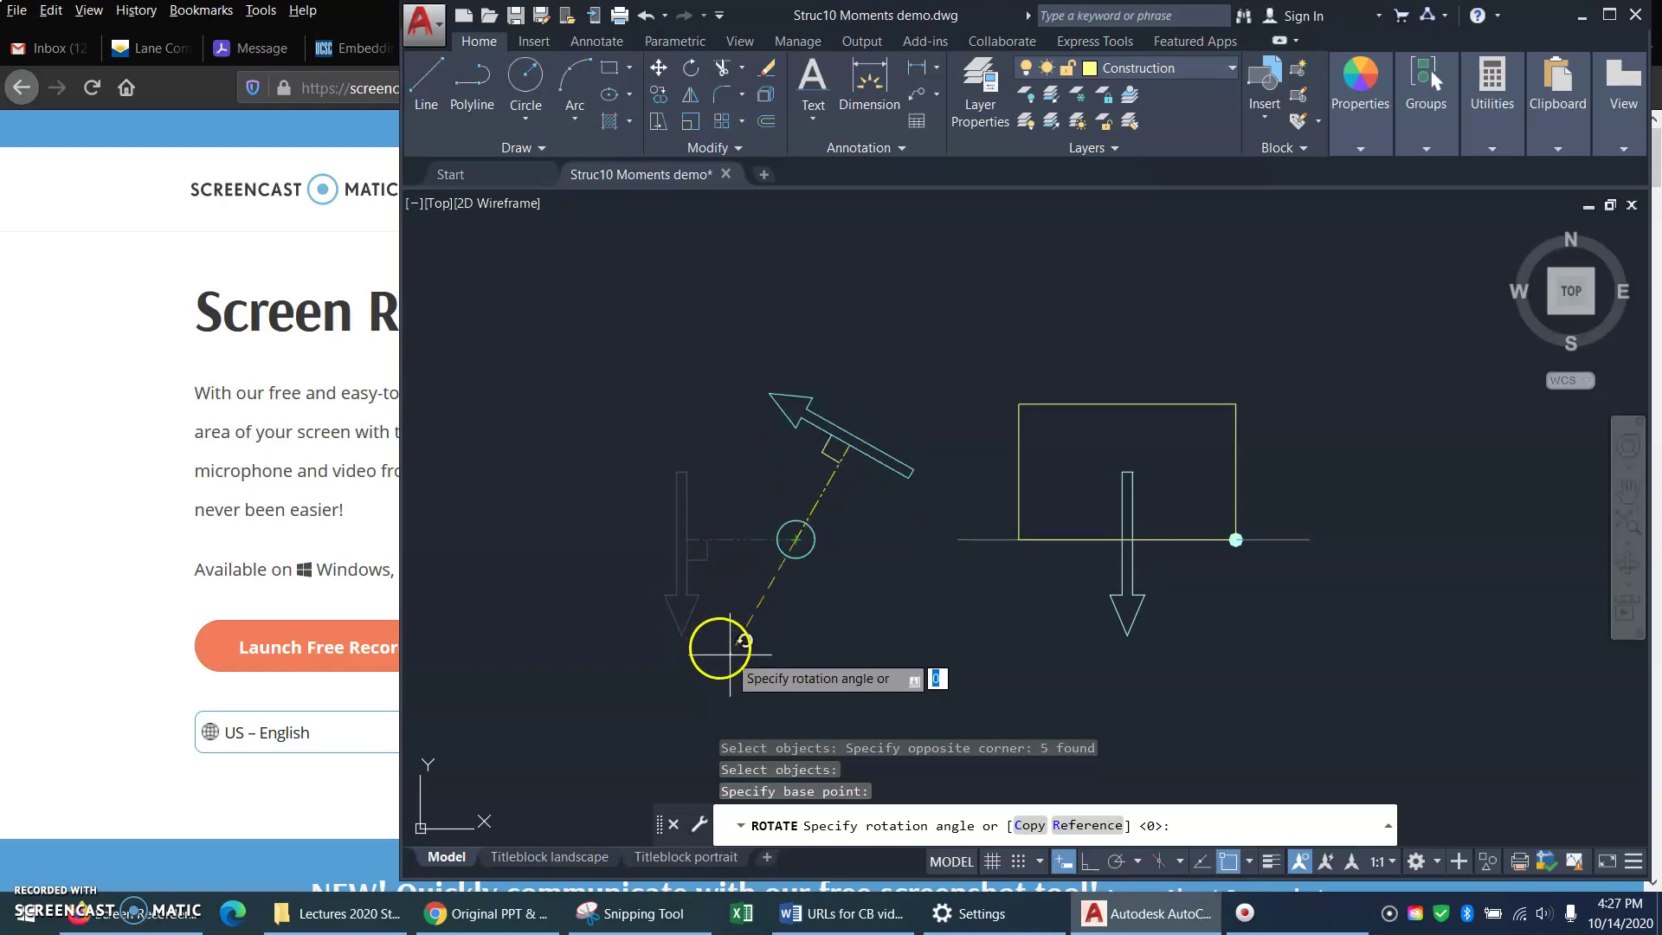
pyautogui.click(795, 539)
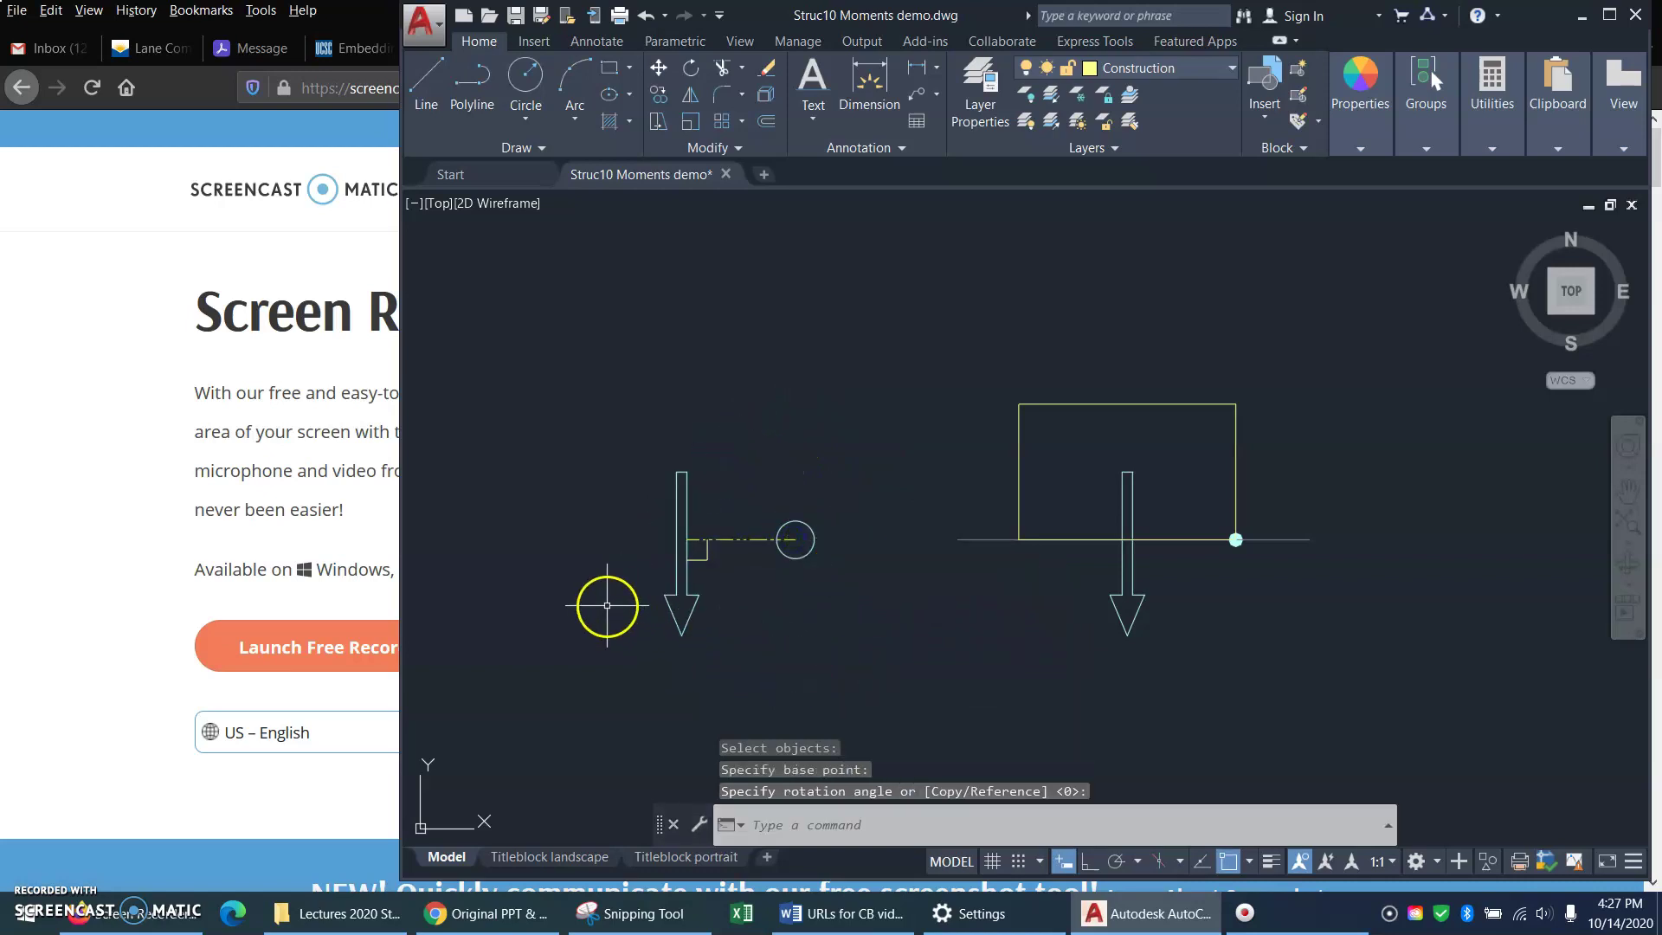
# - Zoom out and pan until both rectangle diagrams and both arrow-and-circle diagrams fit side by side in view
pyautogui.write('p')
pyautogui.press('Return')
pyautogui.moveTo(568, 471); pyautogui.dragTo(966, 392)
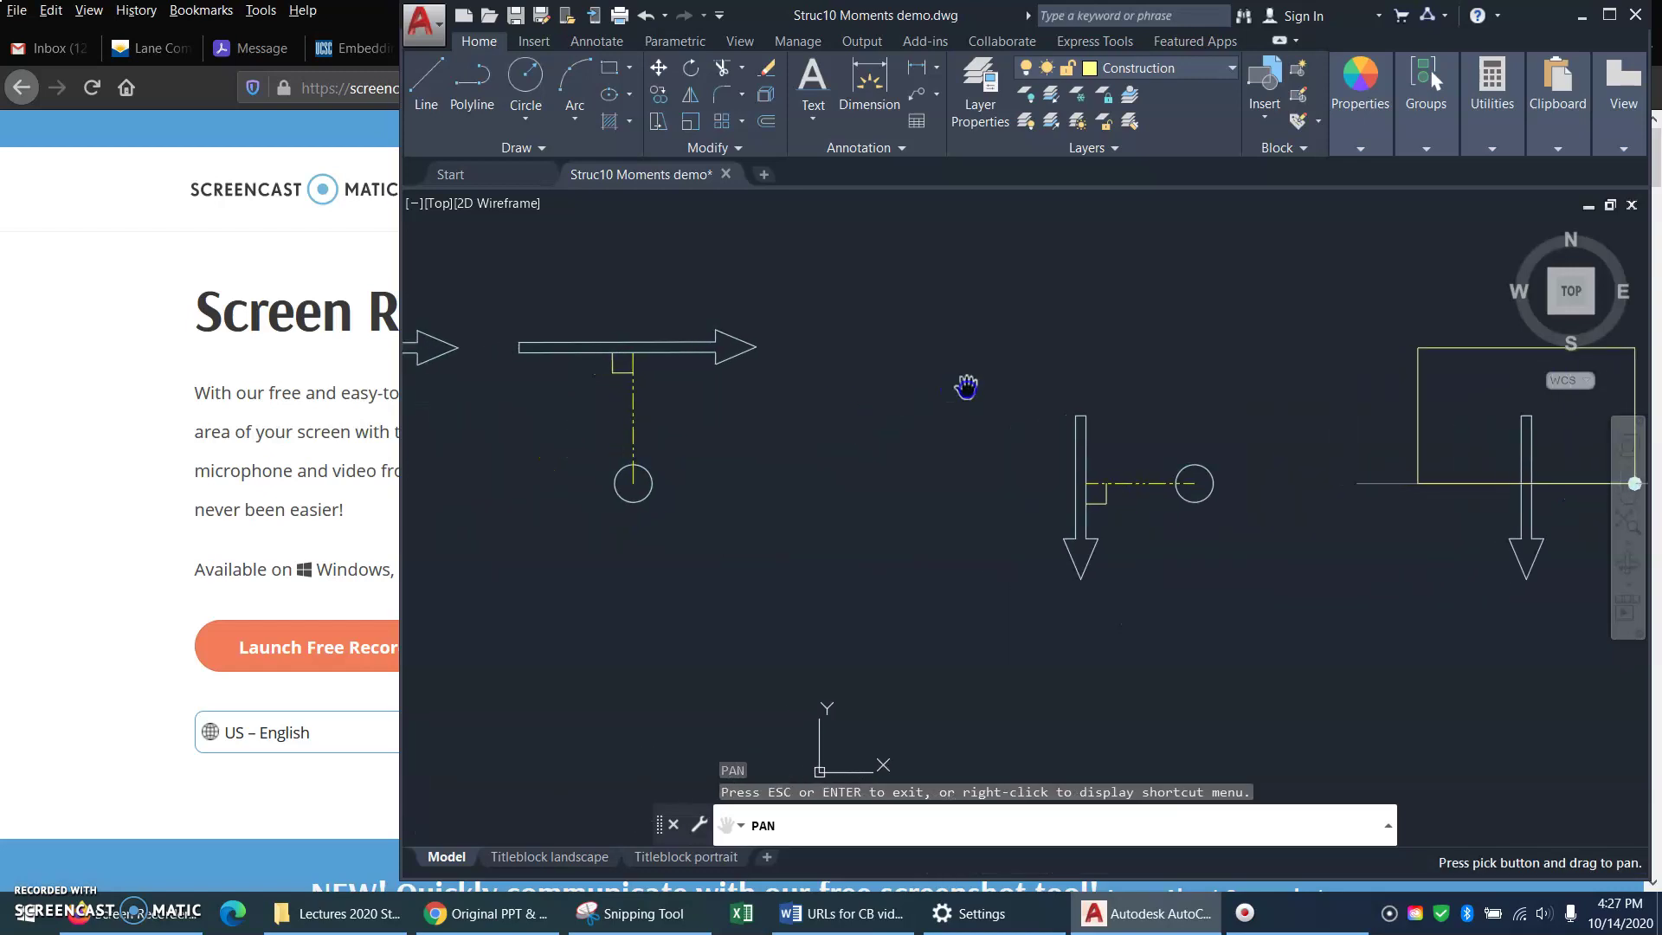
pyautogui.press('Escape')
pyautogui.write('z')
pyautogui.press('Return')
pyautogui.moveTo(946, 341)
pyautogui.mouseDown()
pyautogui.moveTo(972, 548)
pyautogui.moveTo(938, 519)
pyautogui.moveTo(978, 531)
pyautogui.moveTo(972, 545)
pyautogui.mouseUp()
pyautogui.rightClick(958, 543)
pyautogui.click(1007, 585)
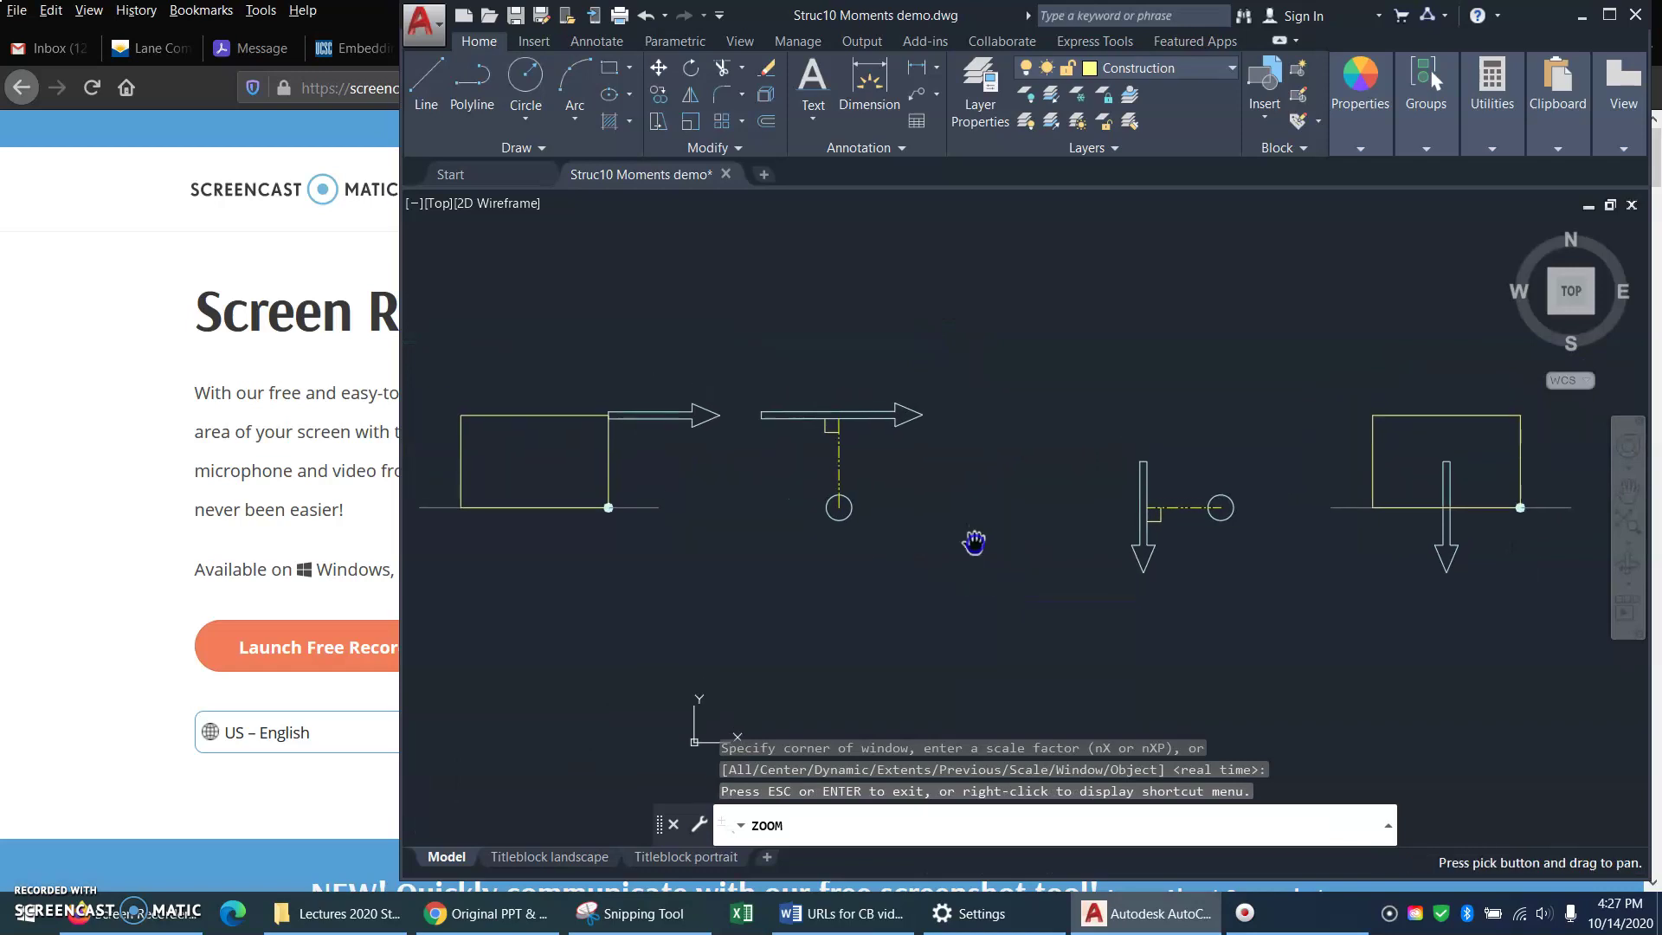
pyautogui.press('Escape')
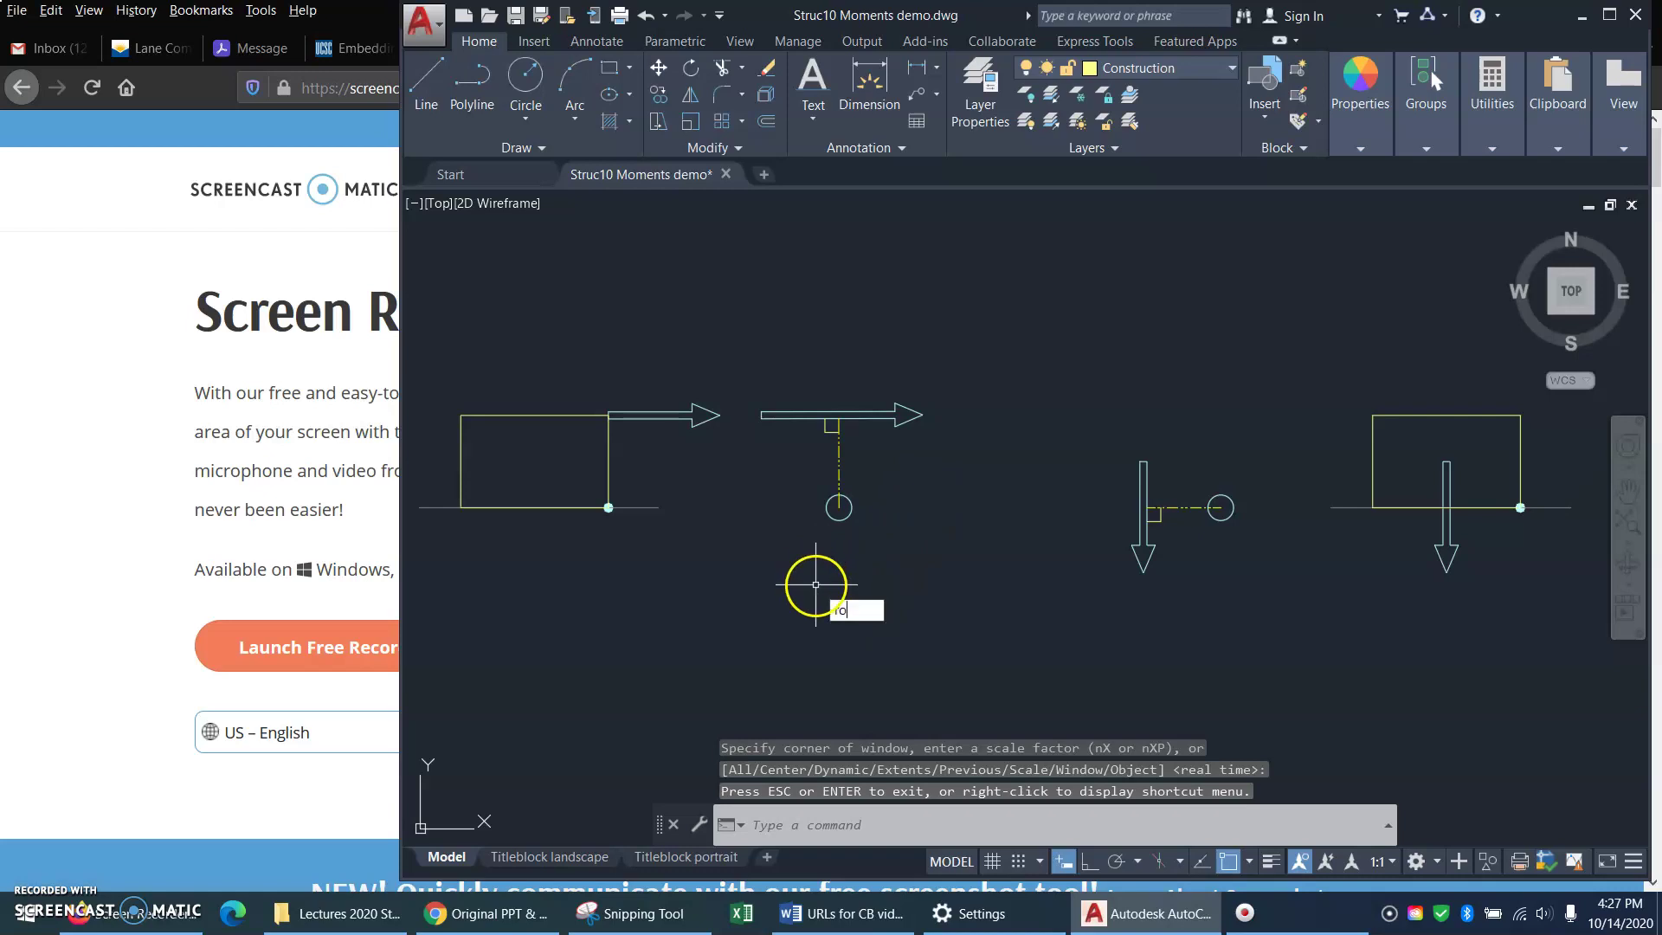
# - Demonstrate the horizontal arrow's clockwise turn about its circle's centre with Rotate, ending at zero rotation
pyautogui.press('Return')
pyautogui.click(738, 559)
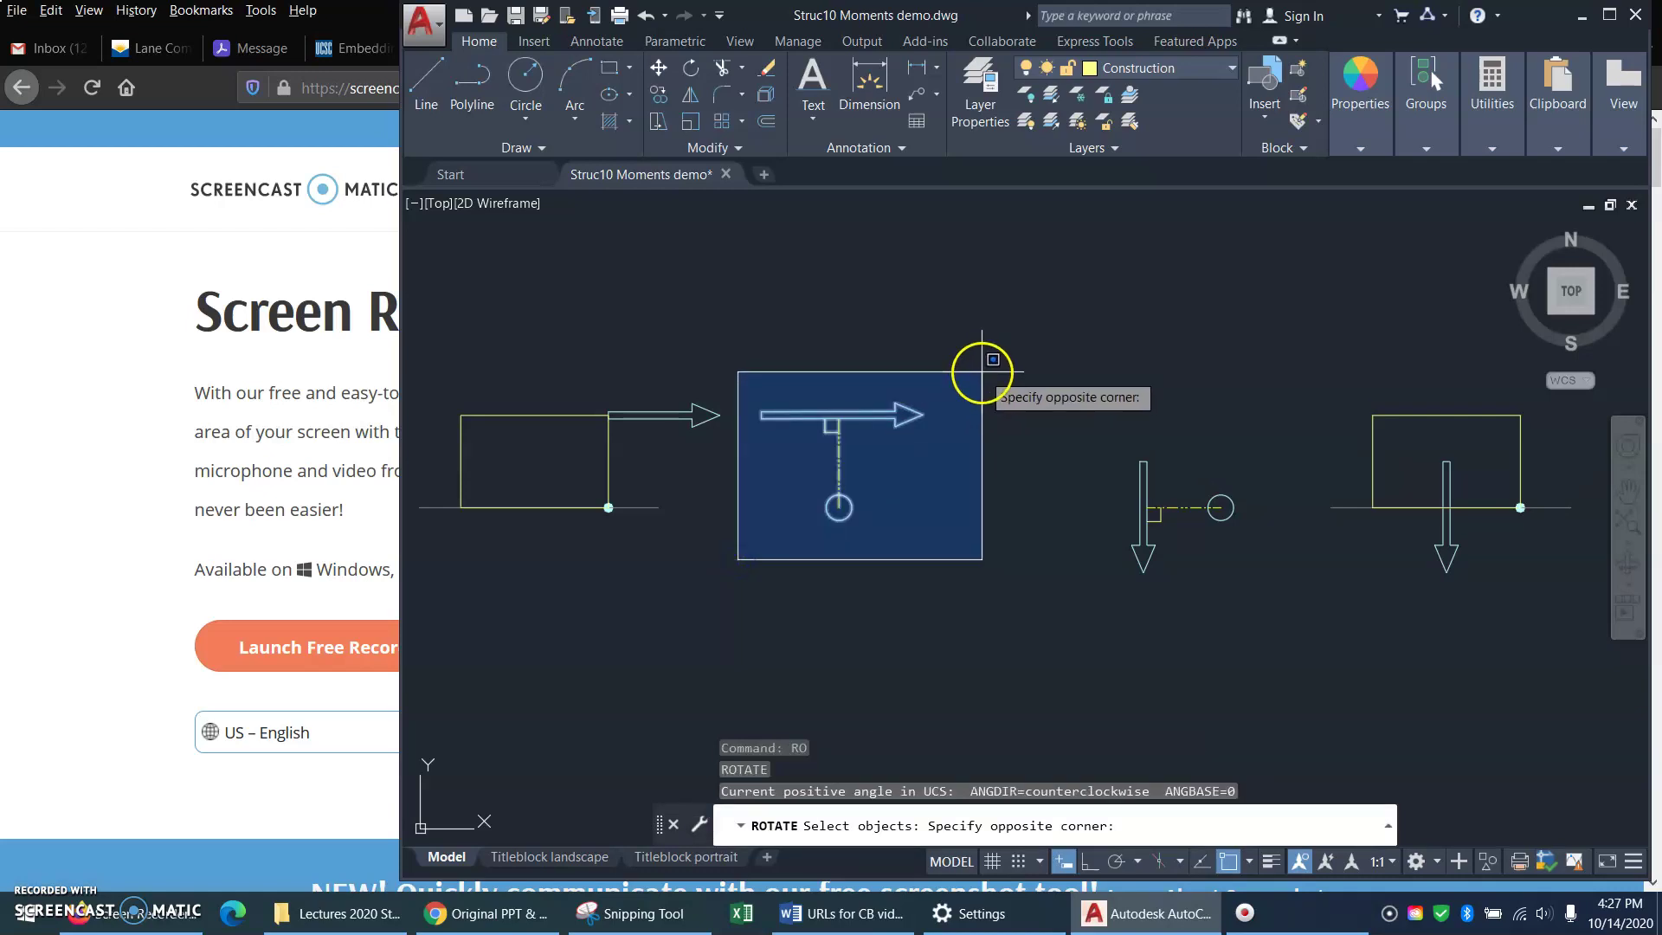
pyautogui.click(981, 371)
pyautogui.press('Return')
pyautogui.click(838, 507)
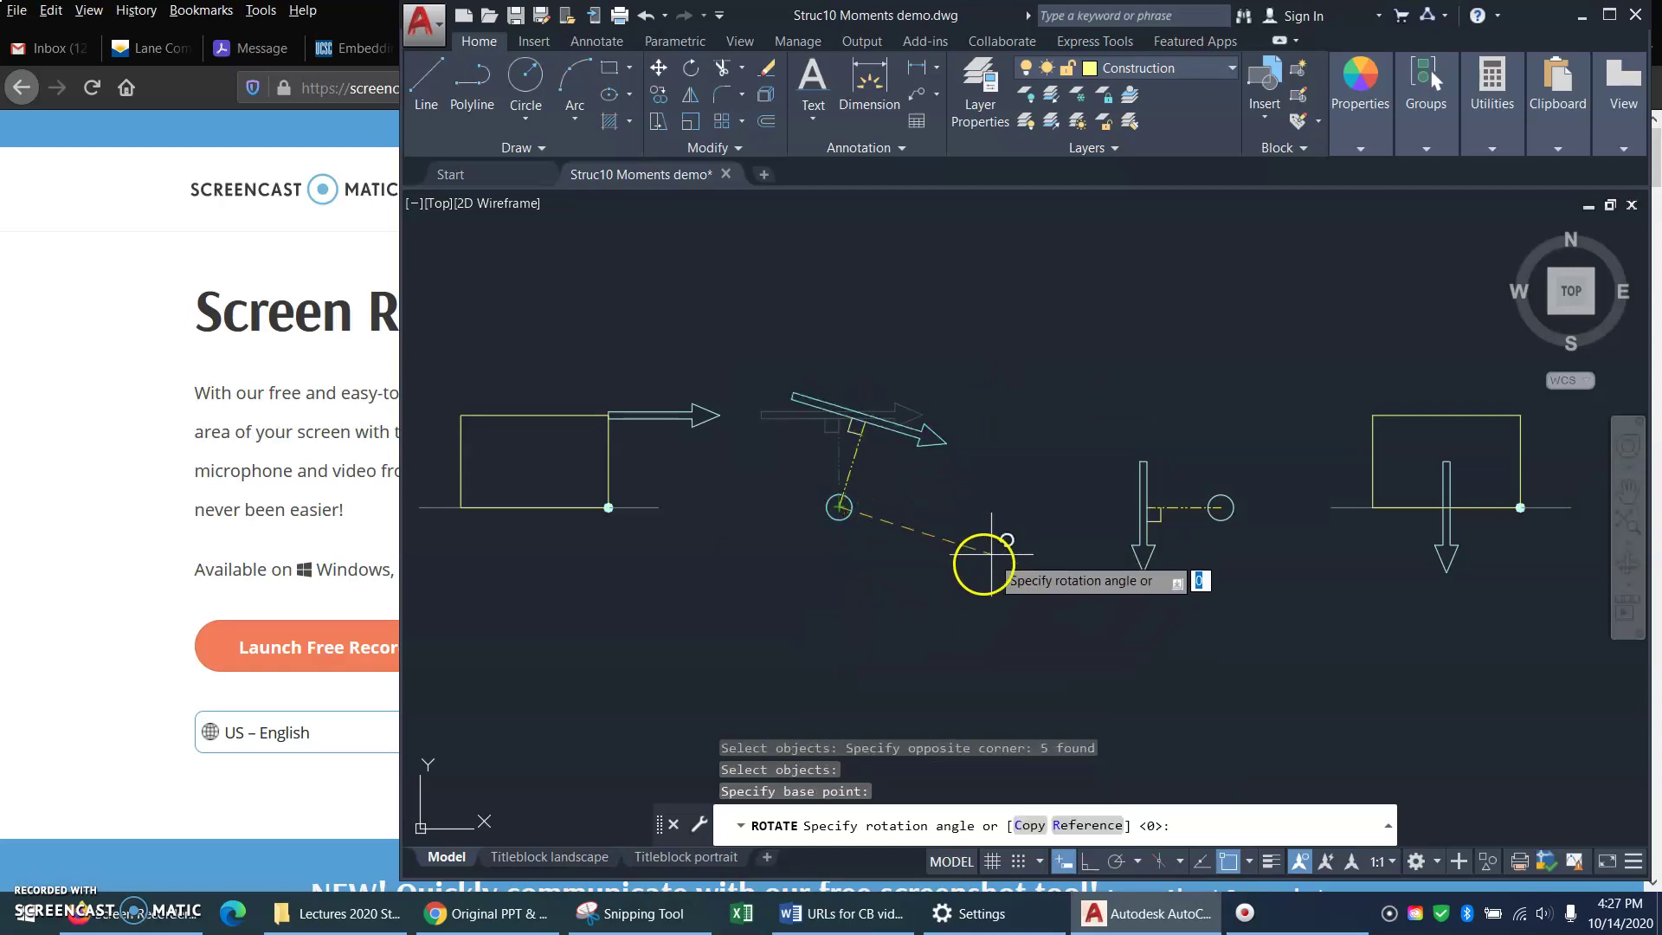
pyautogui.click(837, 508)
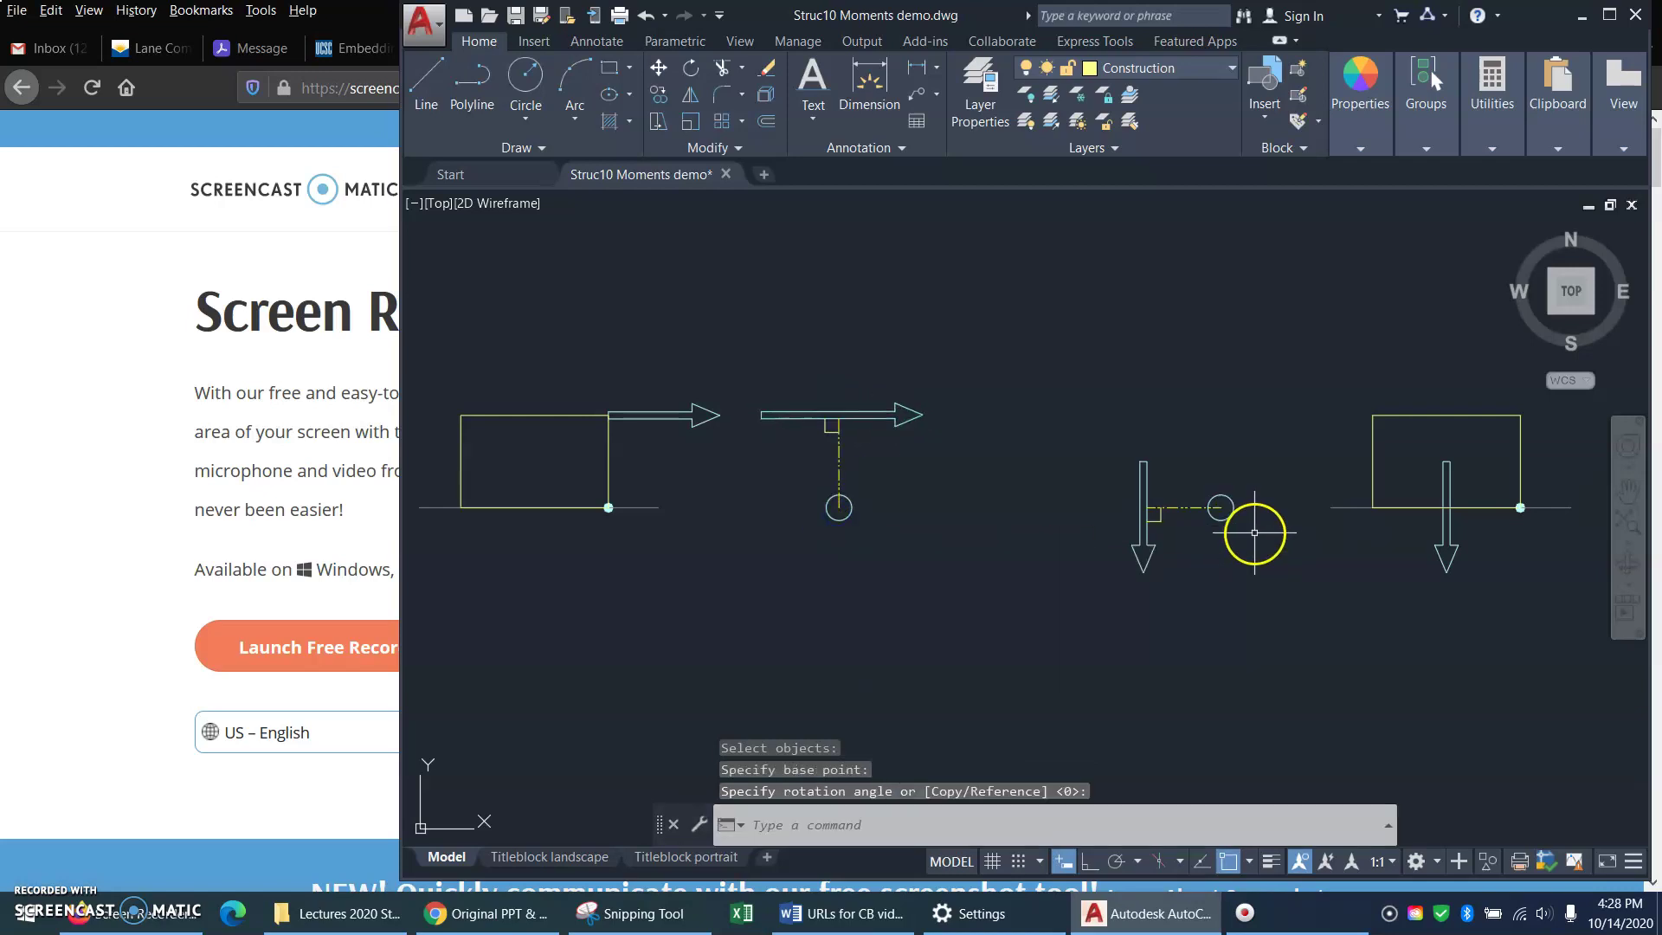
# - Demonstrate the vertical arrow's counterclockwise turn about its circle's centre with Rotate, ending at zero rotation
pyautogui.press('Return')
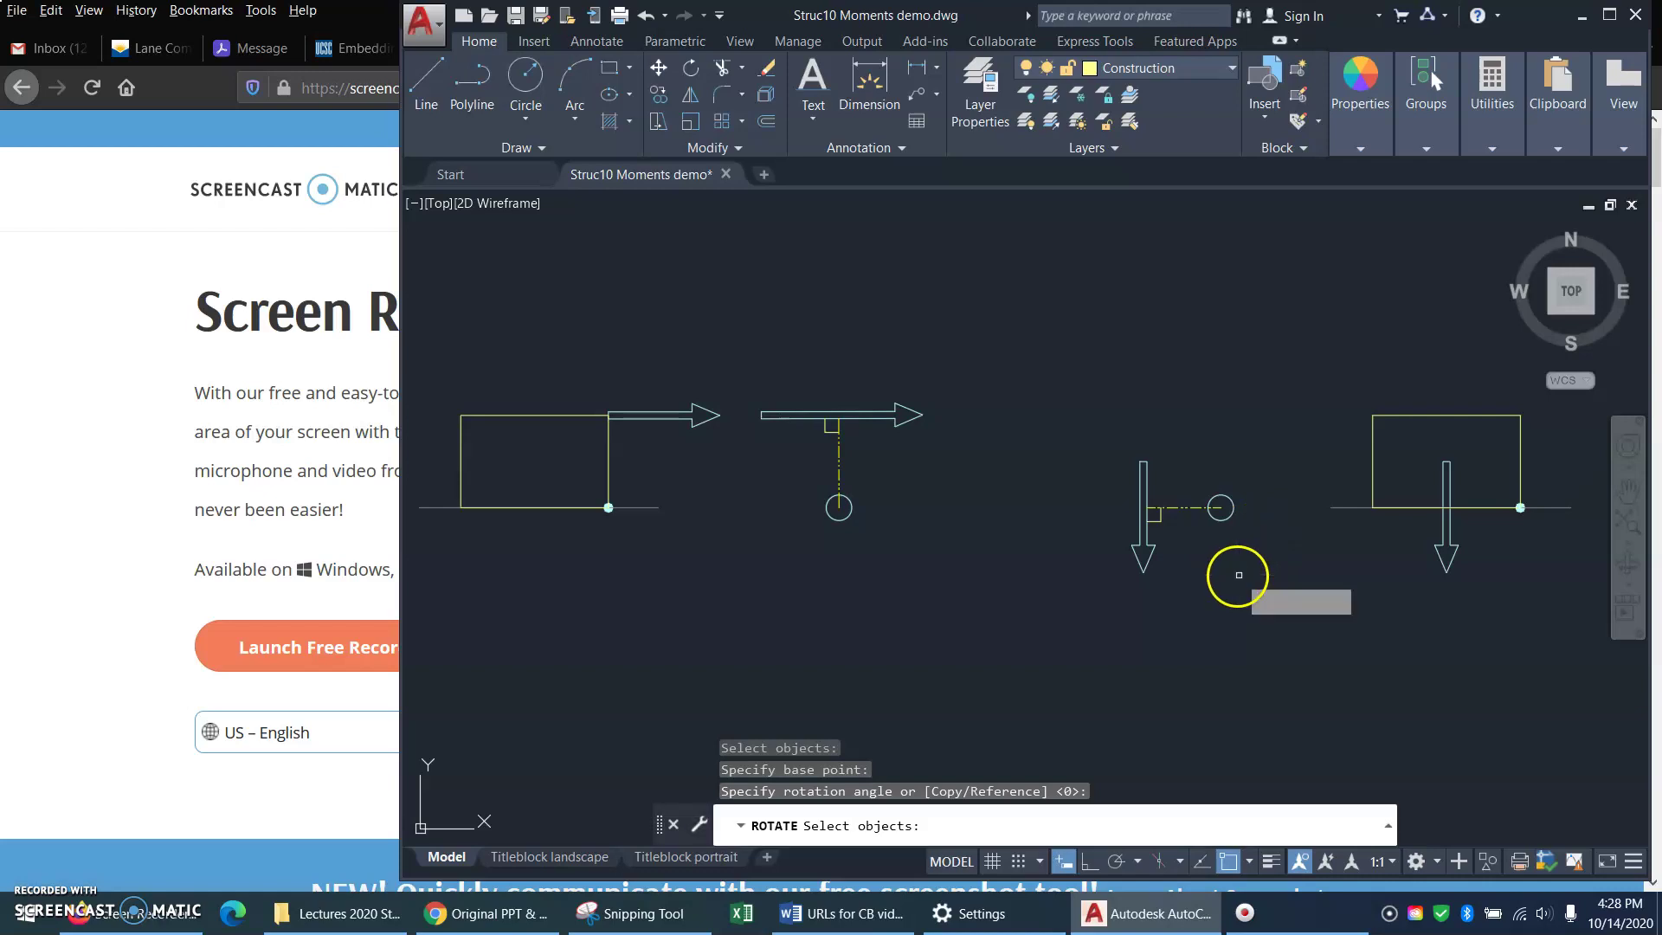
pyautogui.click(1080, 597)
pyautogui.click(1316, 404)
pyautogui.press('Return')
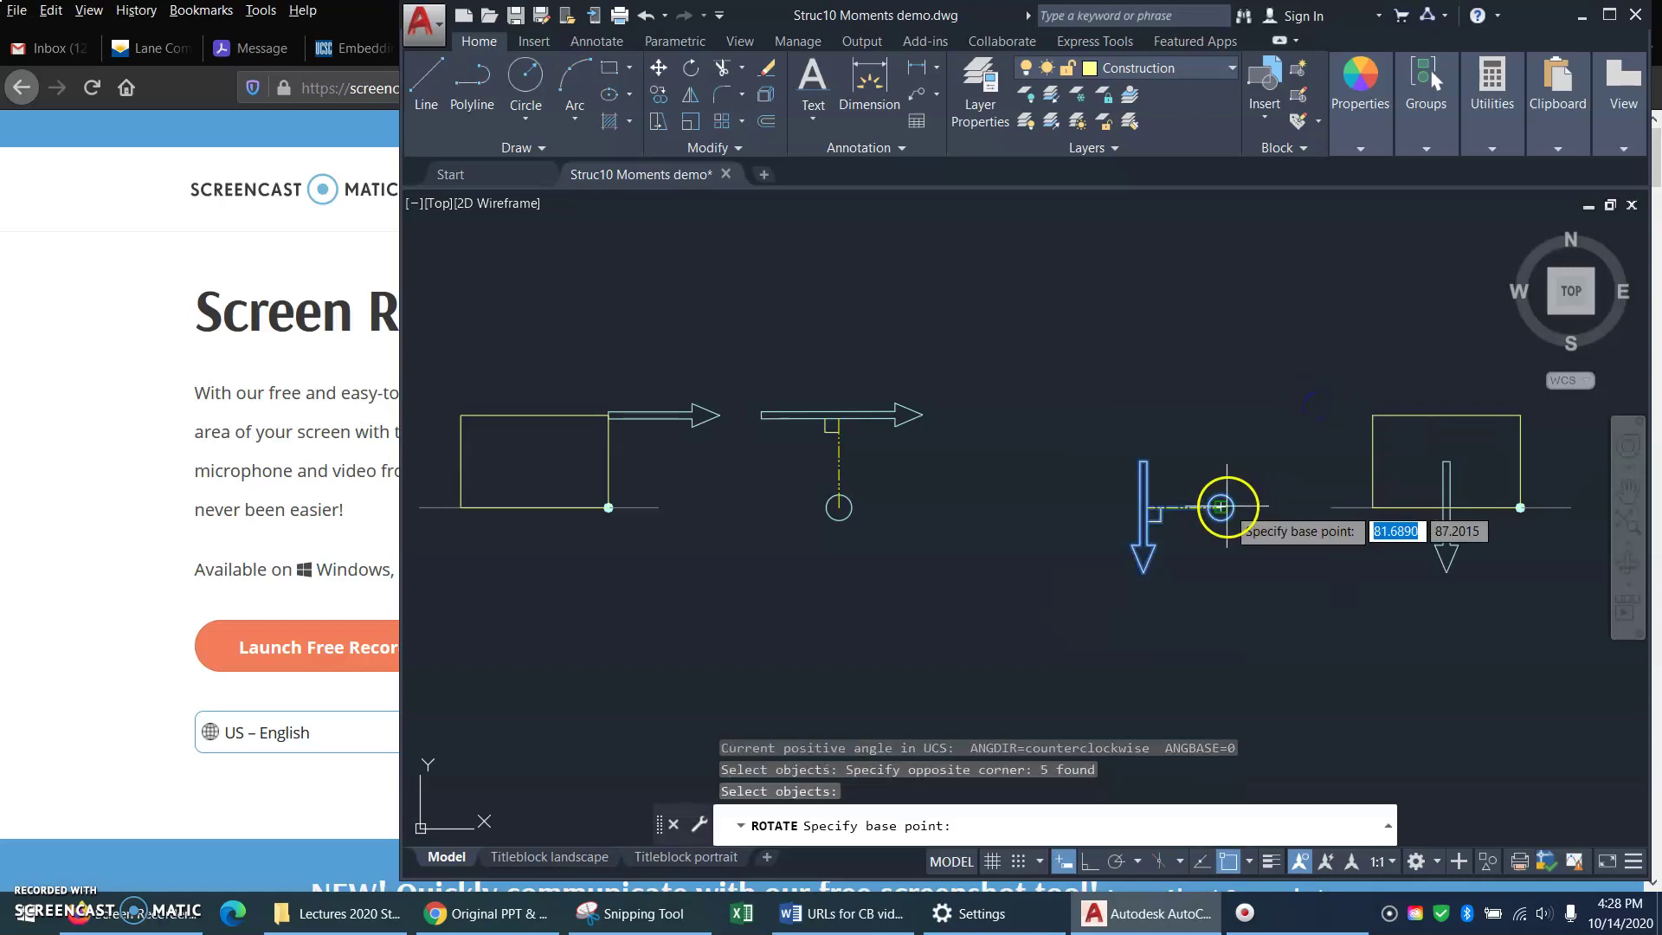
pyautogui.click(1220, 507)
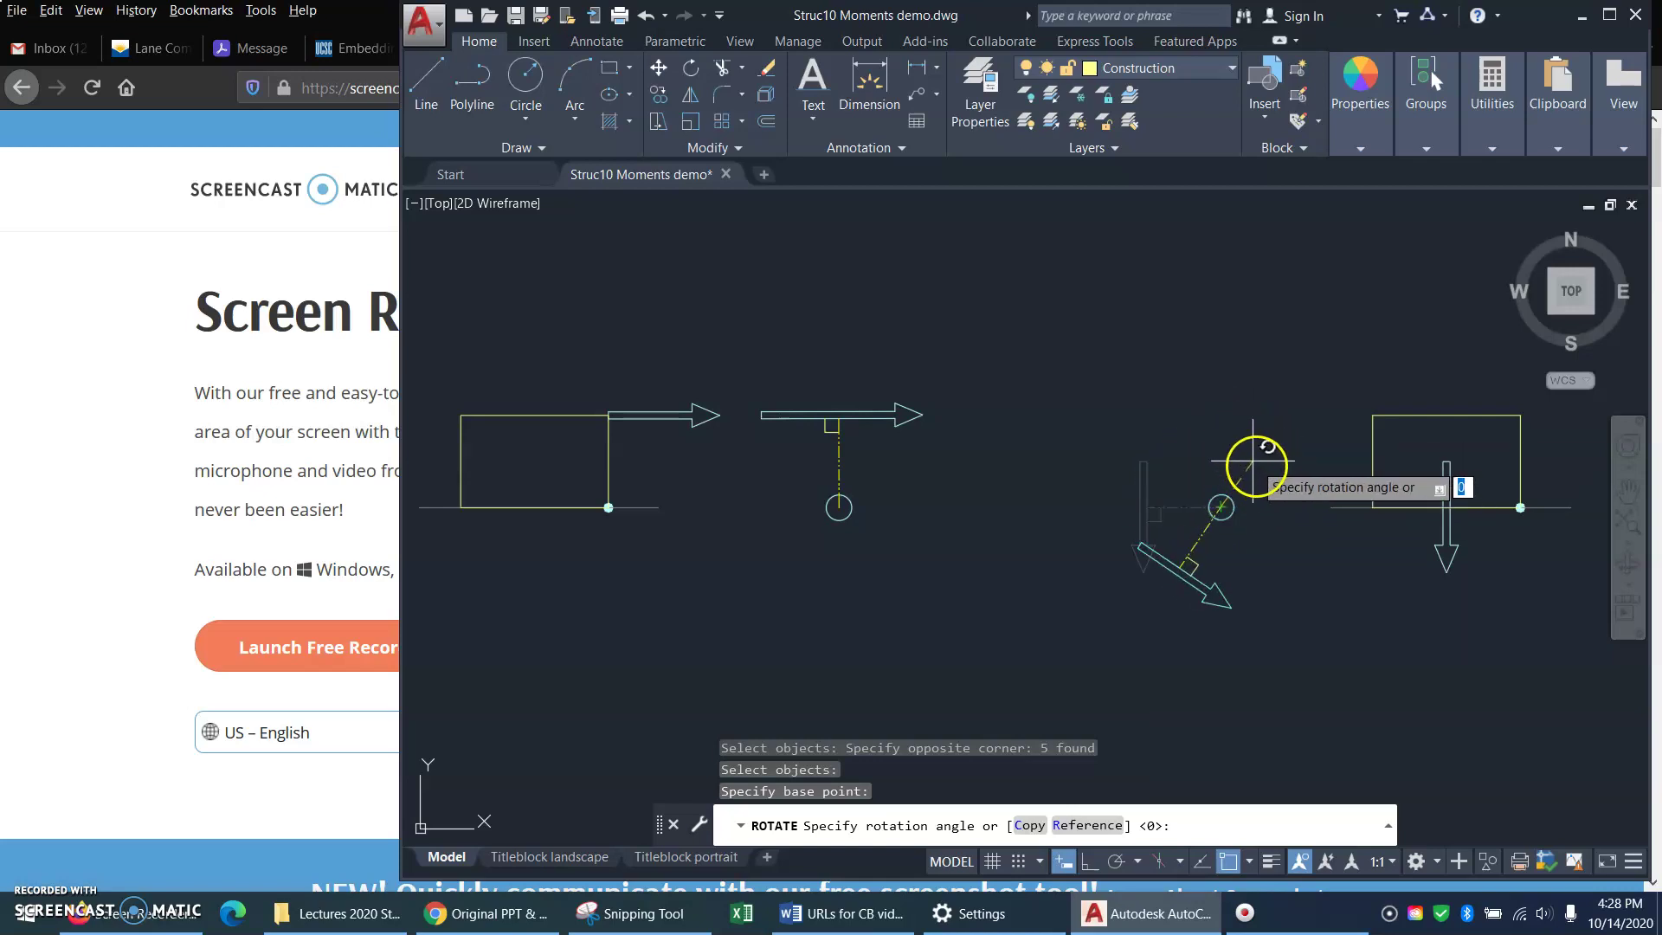
pyautogui.click(1220, 507)
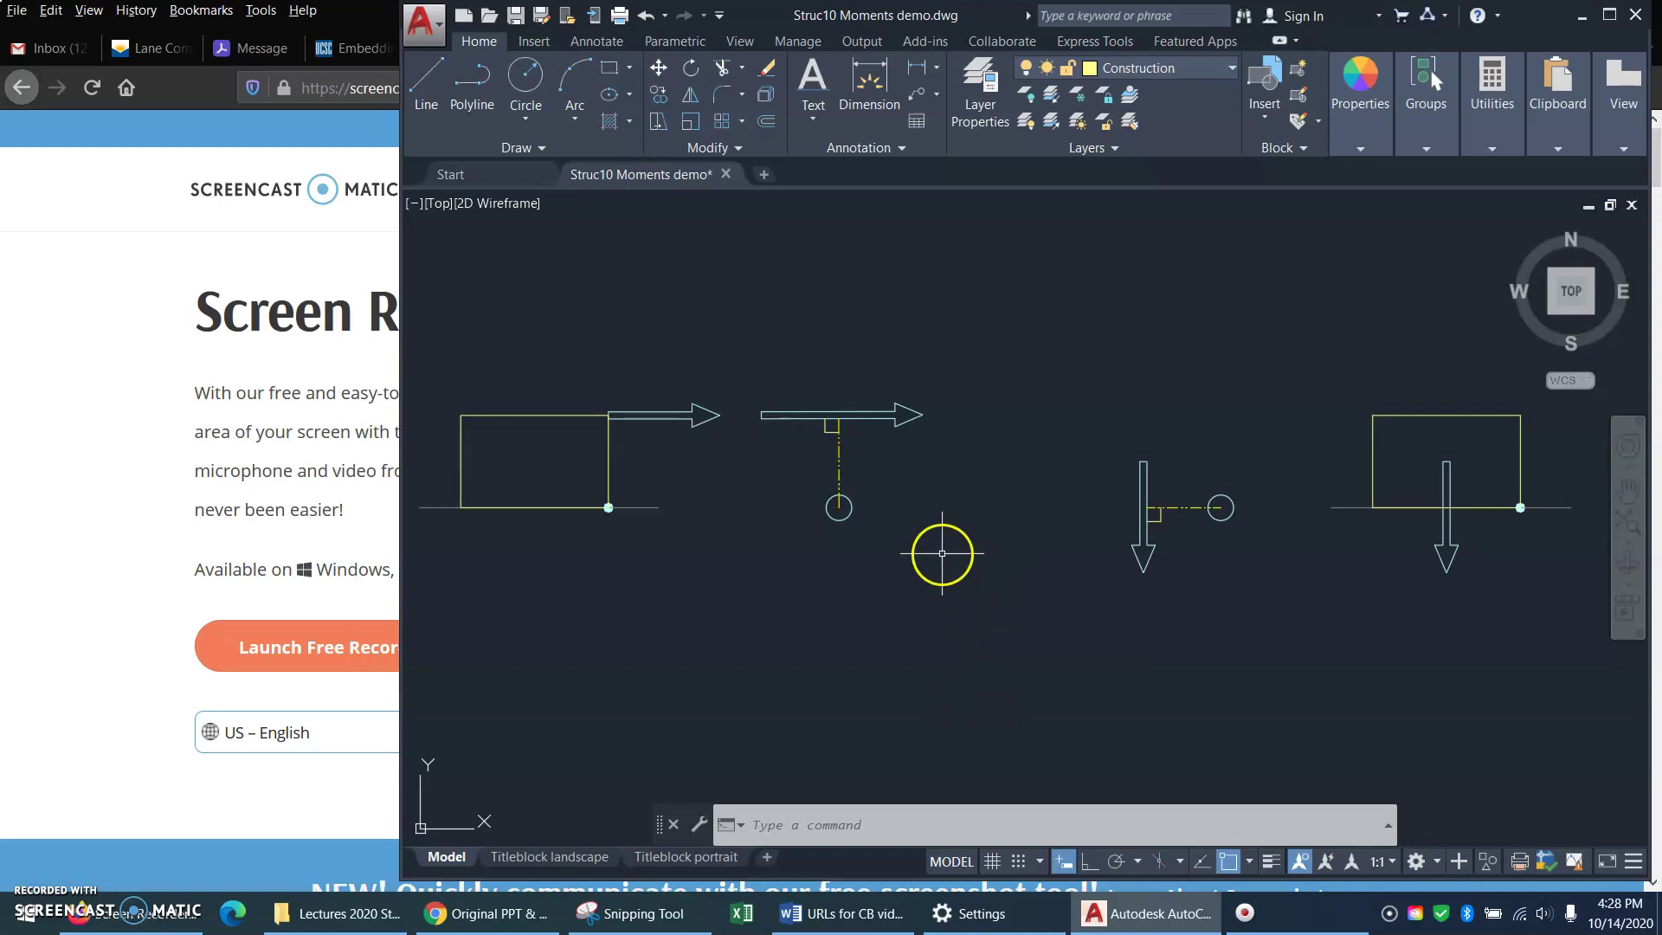
pyautogui.click(916, 416)
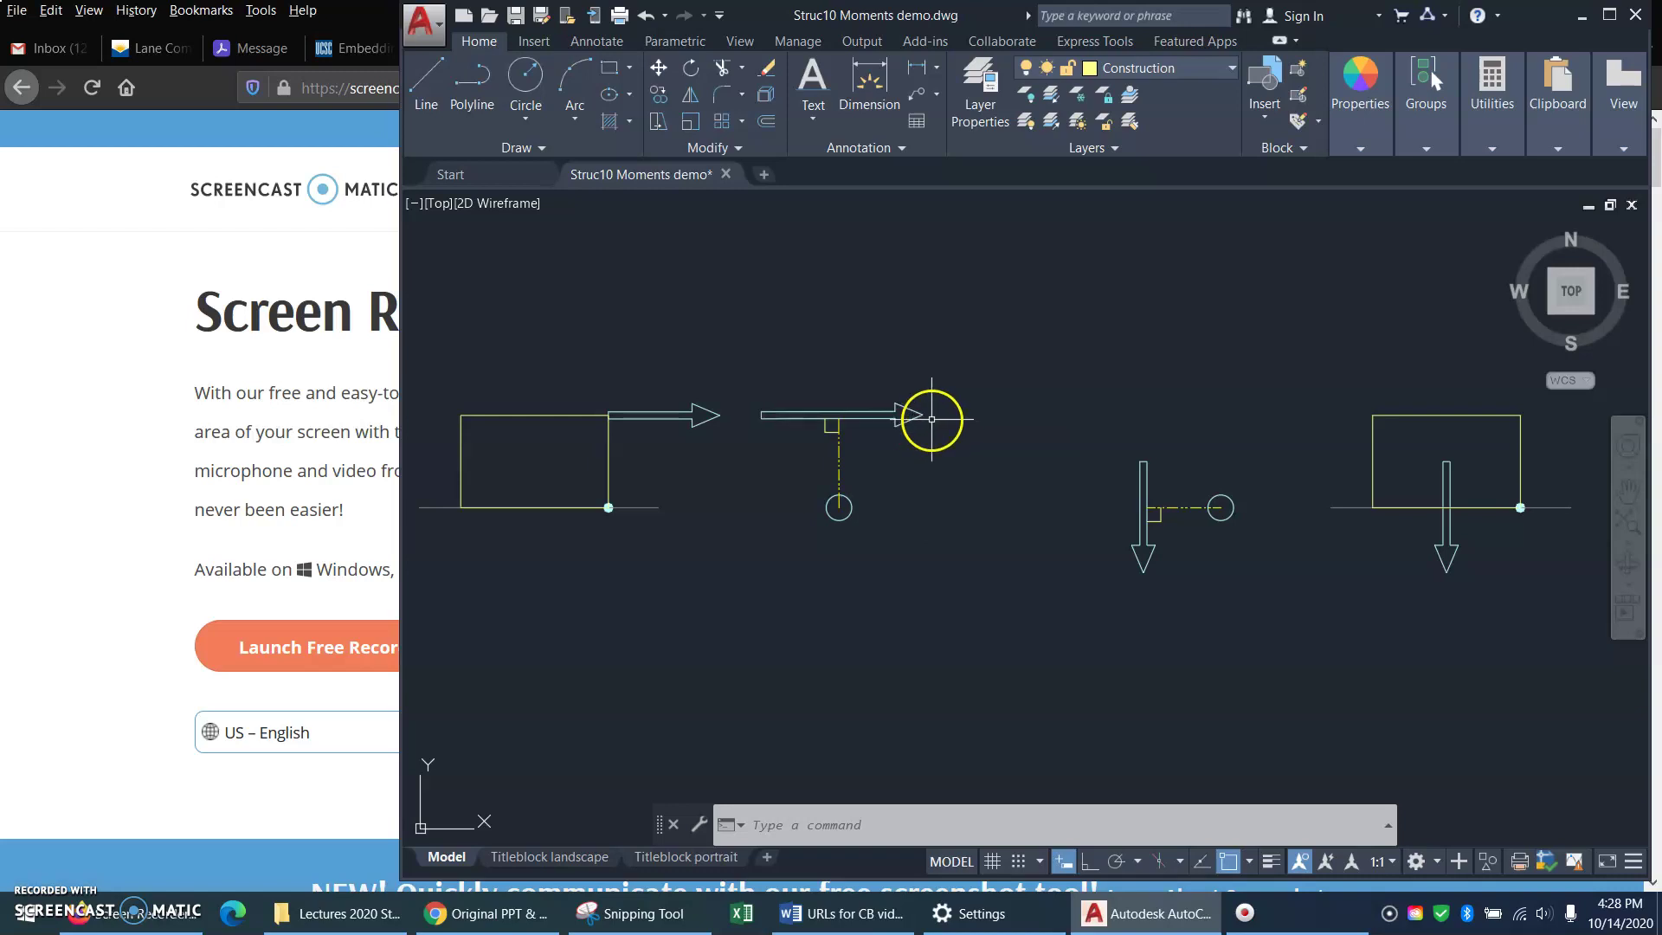
pyautogui.click(932, 418)
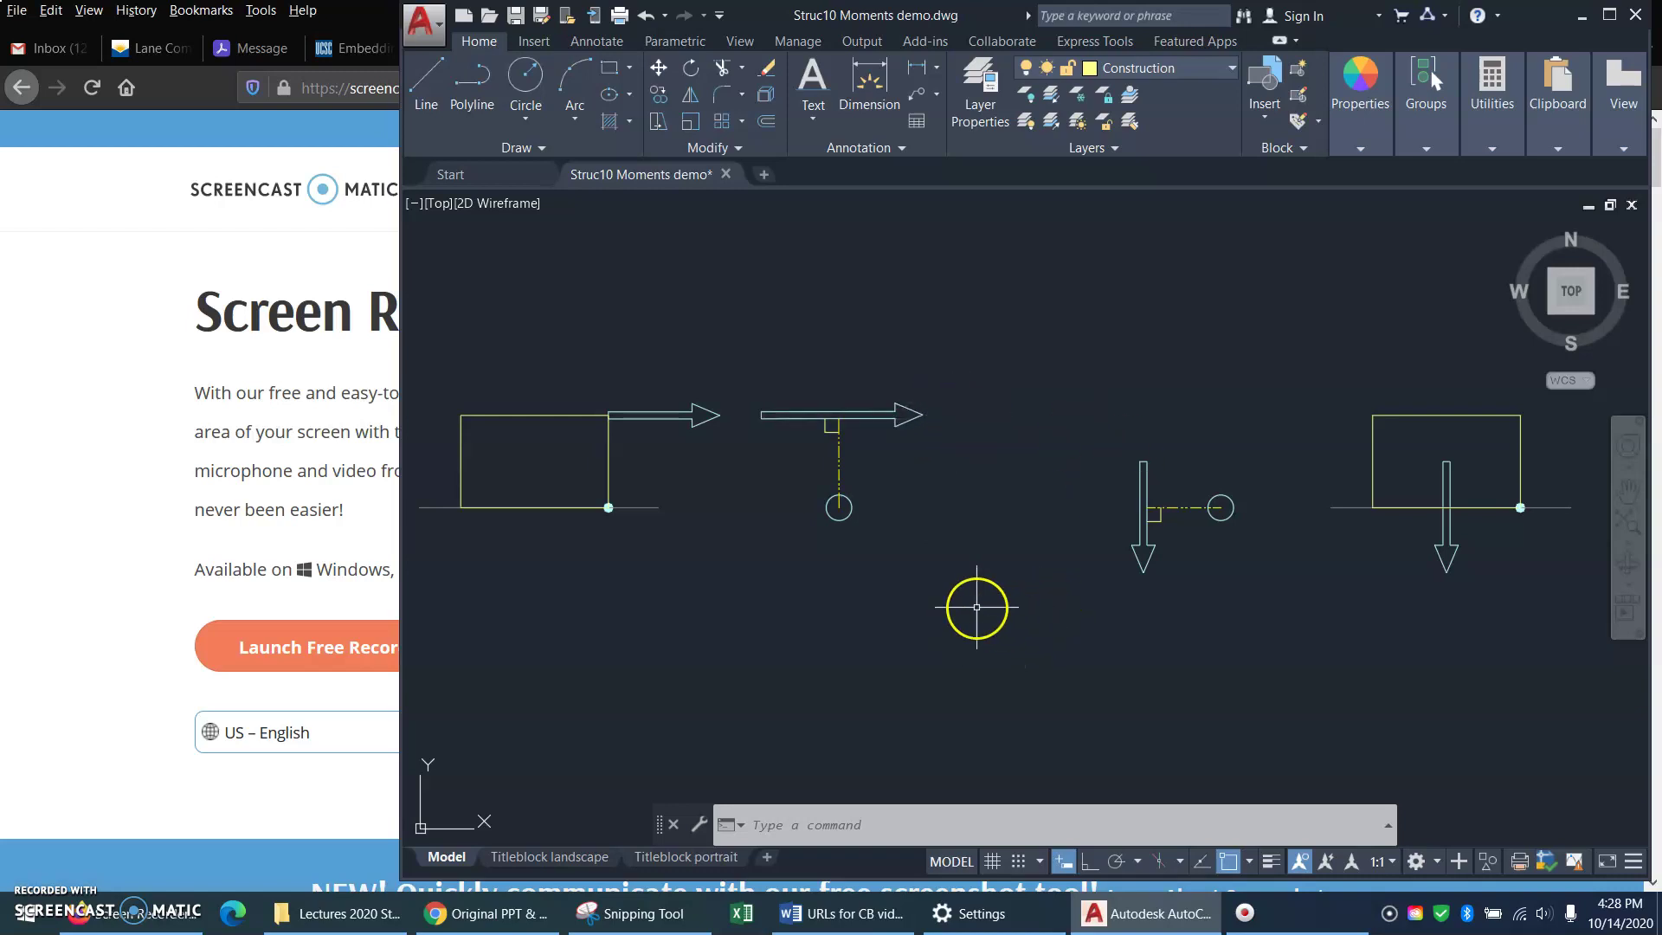
pyautogui.click(907, 433)
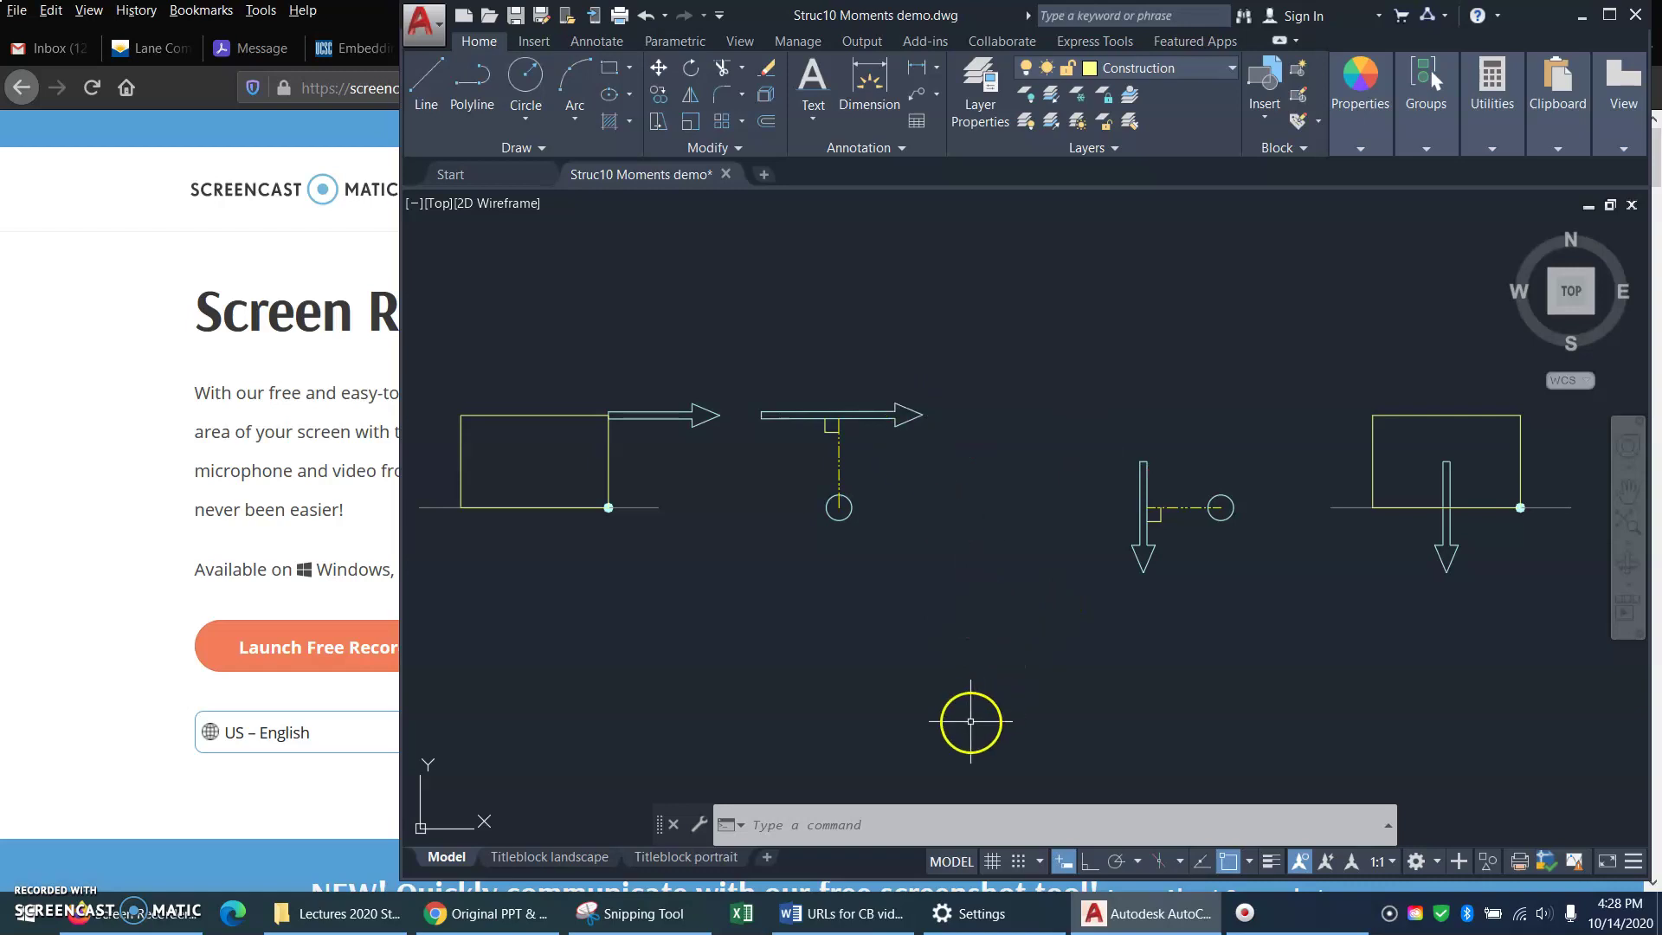